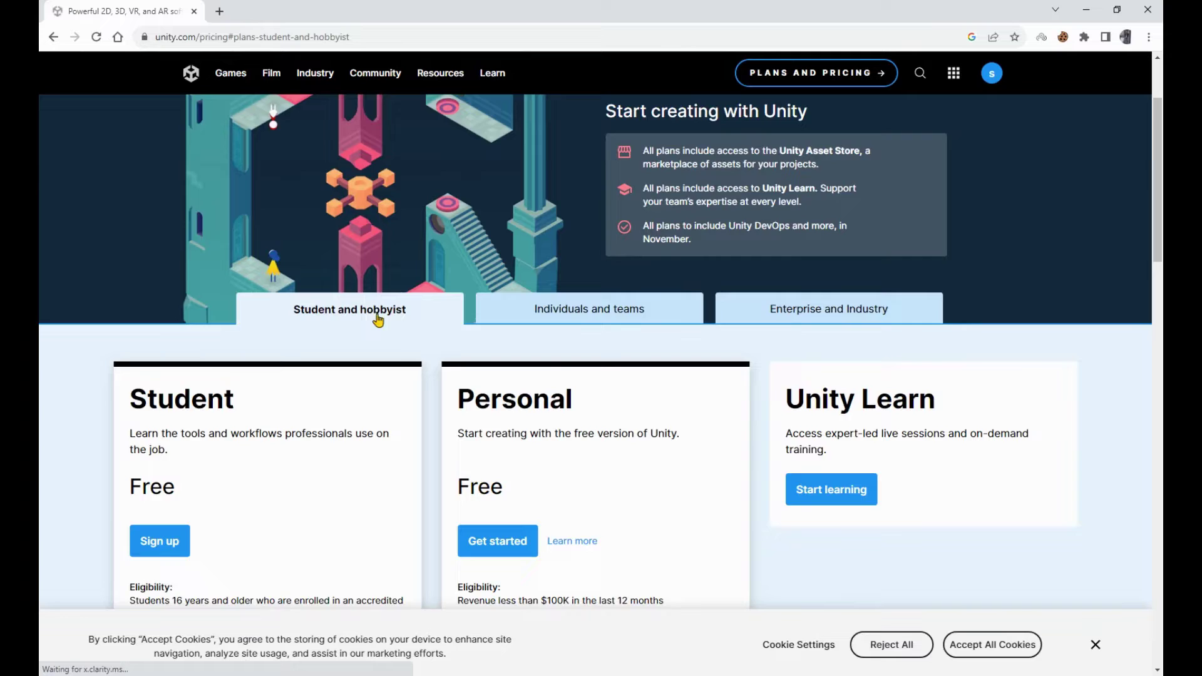
scroll(438, 317, down, 4)
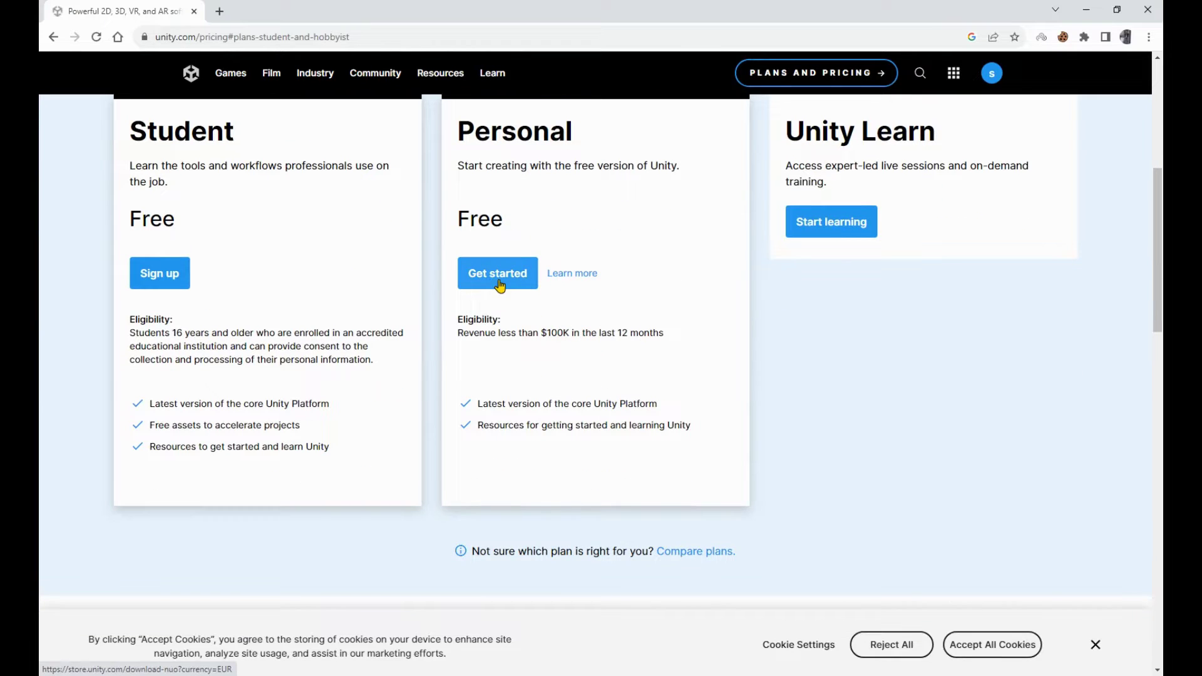
Download UnityHubSetup.exe (122.28 MB) for Windows from the Personal plan page, accepting cookies.
click(498, 283)
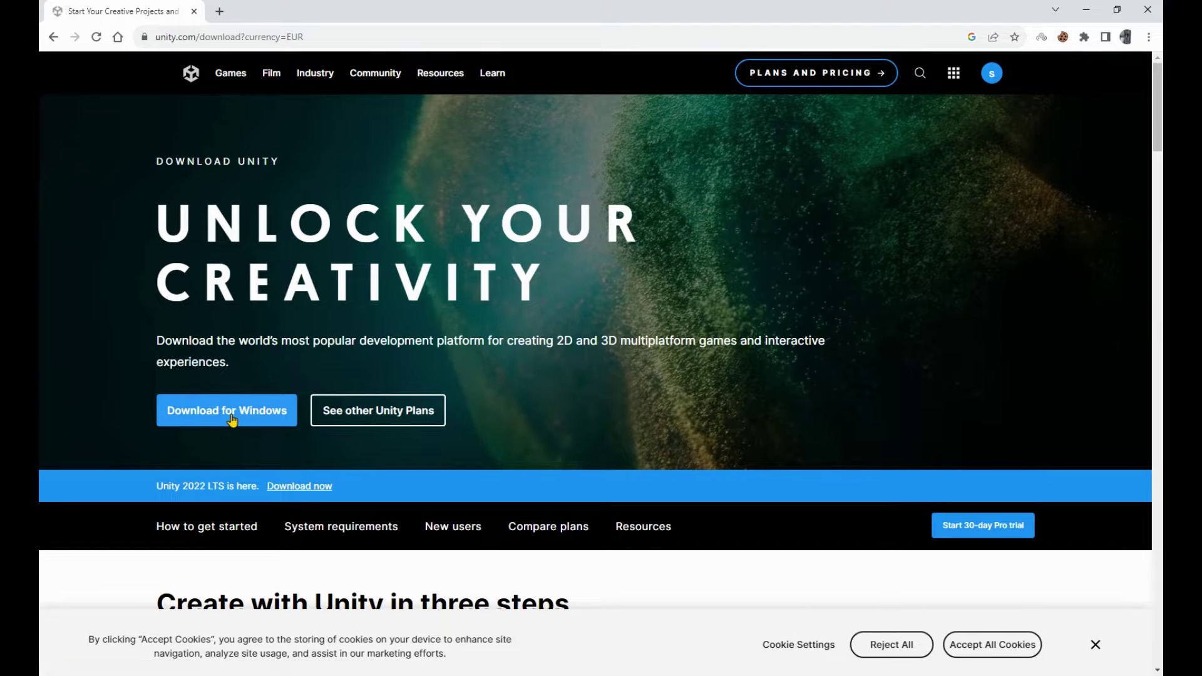
click(1002, 645)
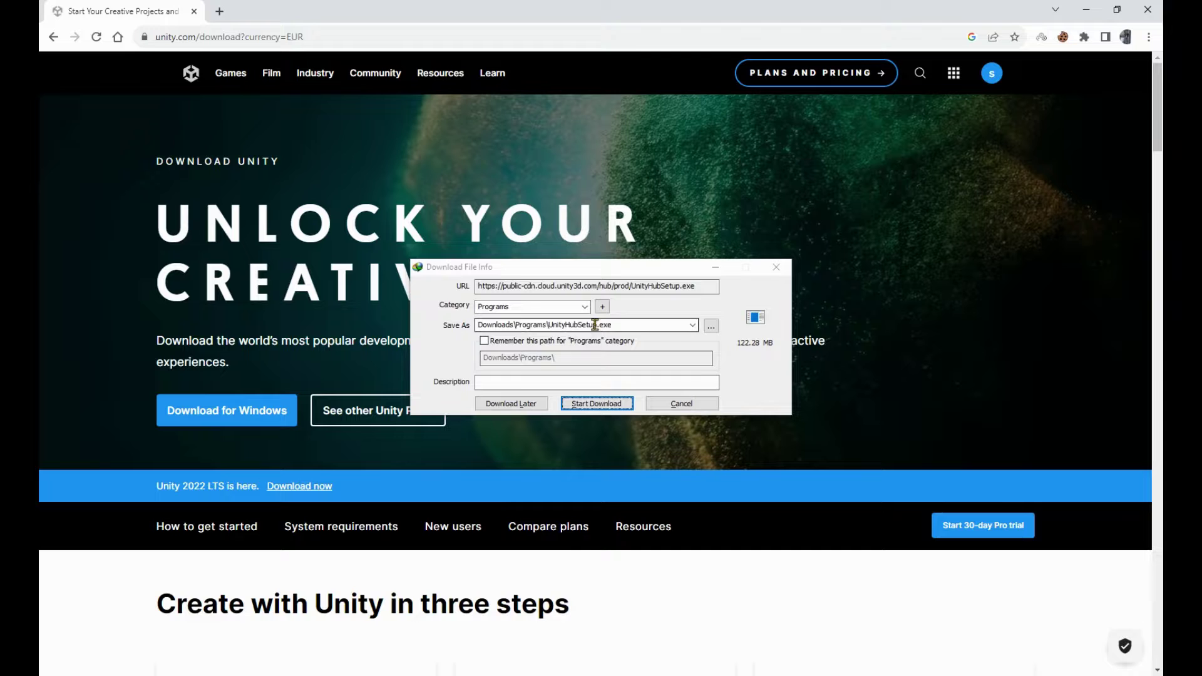
click(598, 403)
click(624, 370)
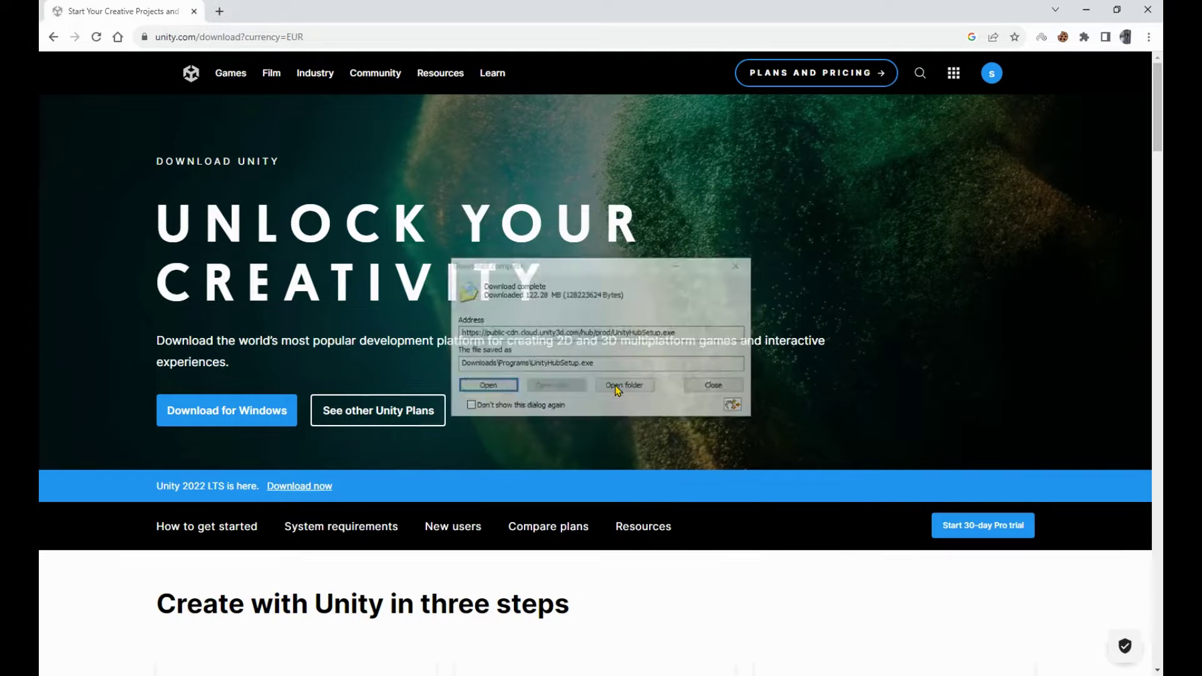
Run UnityHubSetup.exe, accept its license and install Unity Hub at the default location.
click(485, 386)
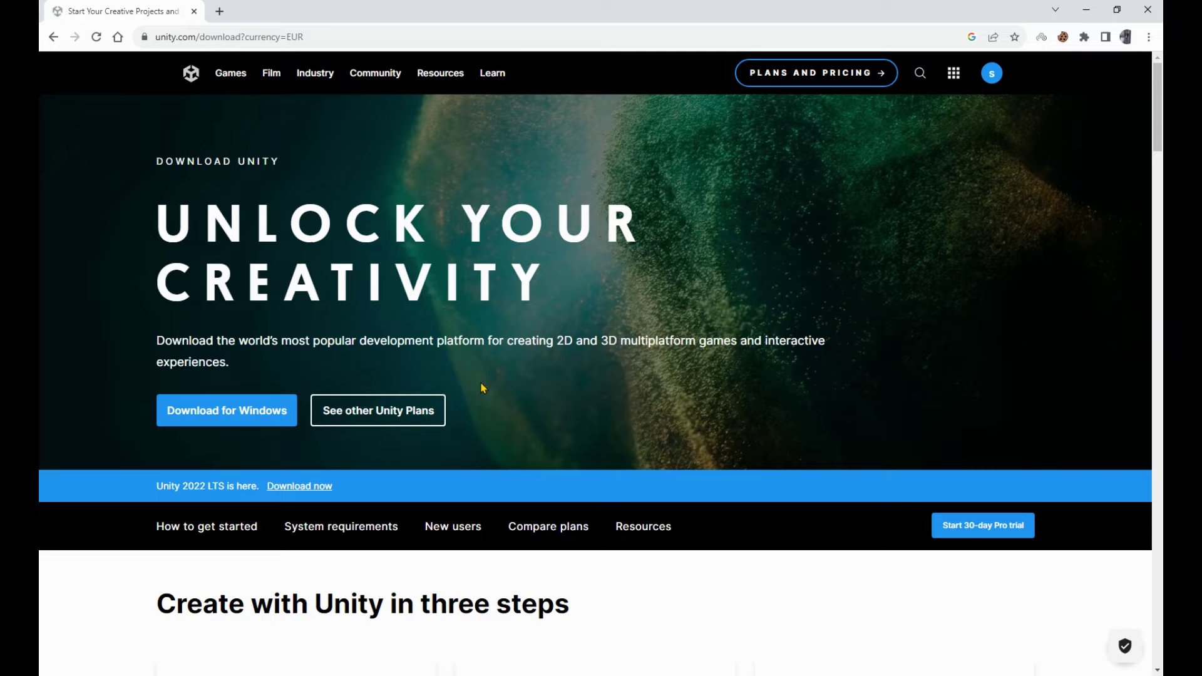
drag(747, 313, 749, 358)
click(676, 451)
click(675, 452)
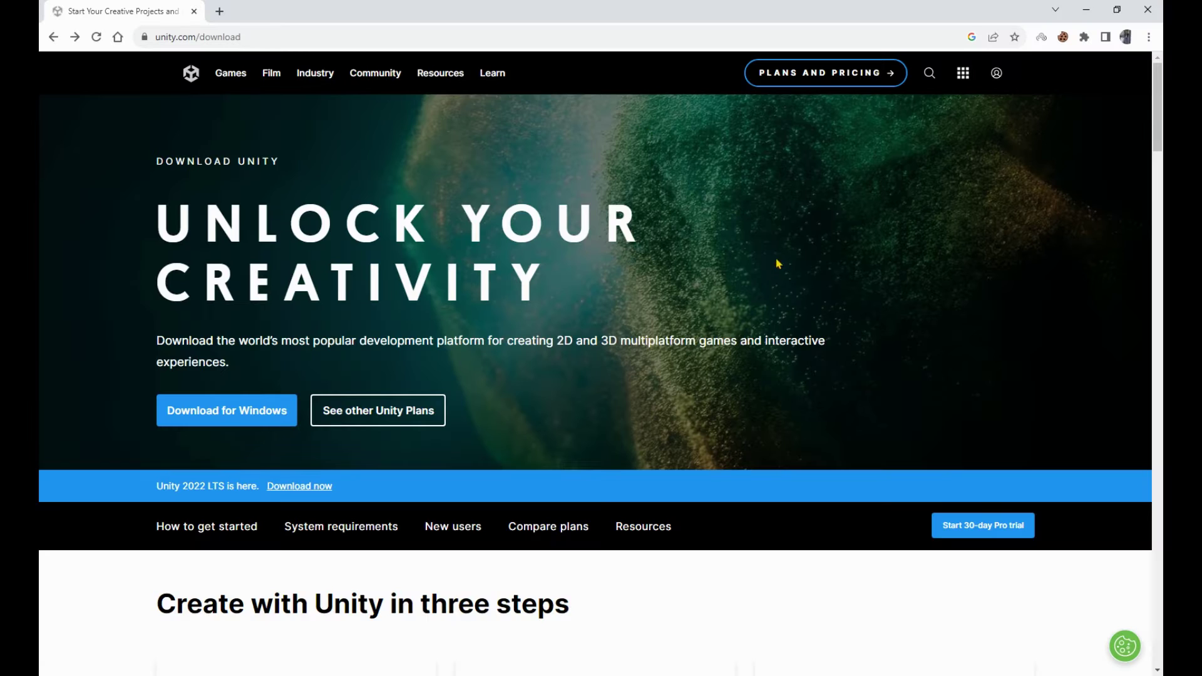
Start a new Unity ID and fill in the email, password, username and full name.
scroll(780, 263, down, 5)
scroll(782, 260, up, 5)
click(997, 73)
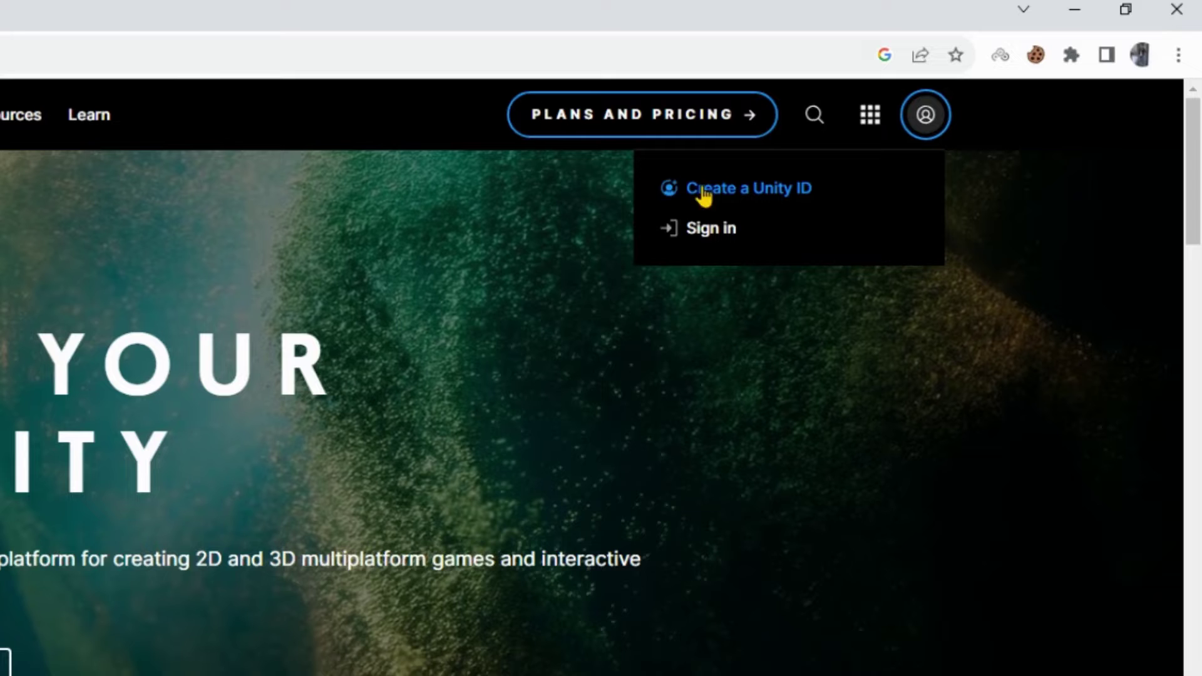
click(767, 201)
click(295, 238)
key(Tab)
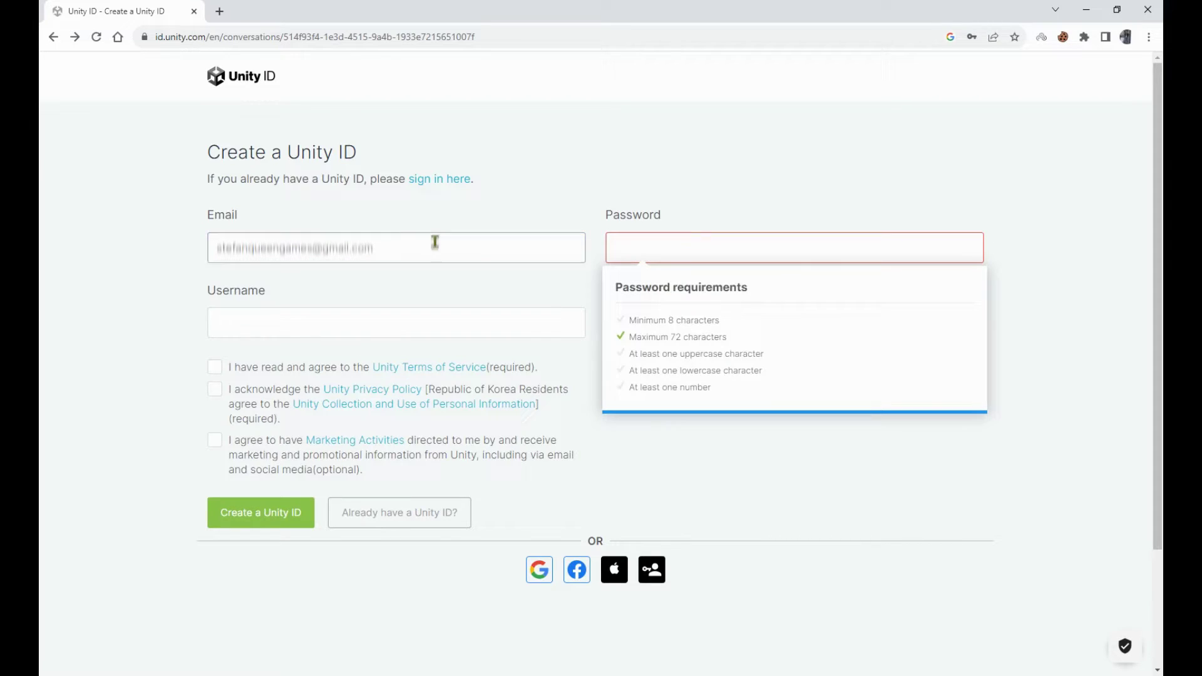
text(••••••••••••)
click(500, 319)
text(GoldenD)
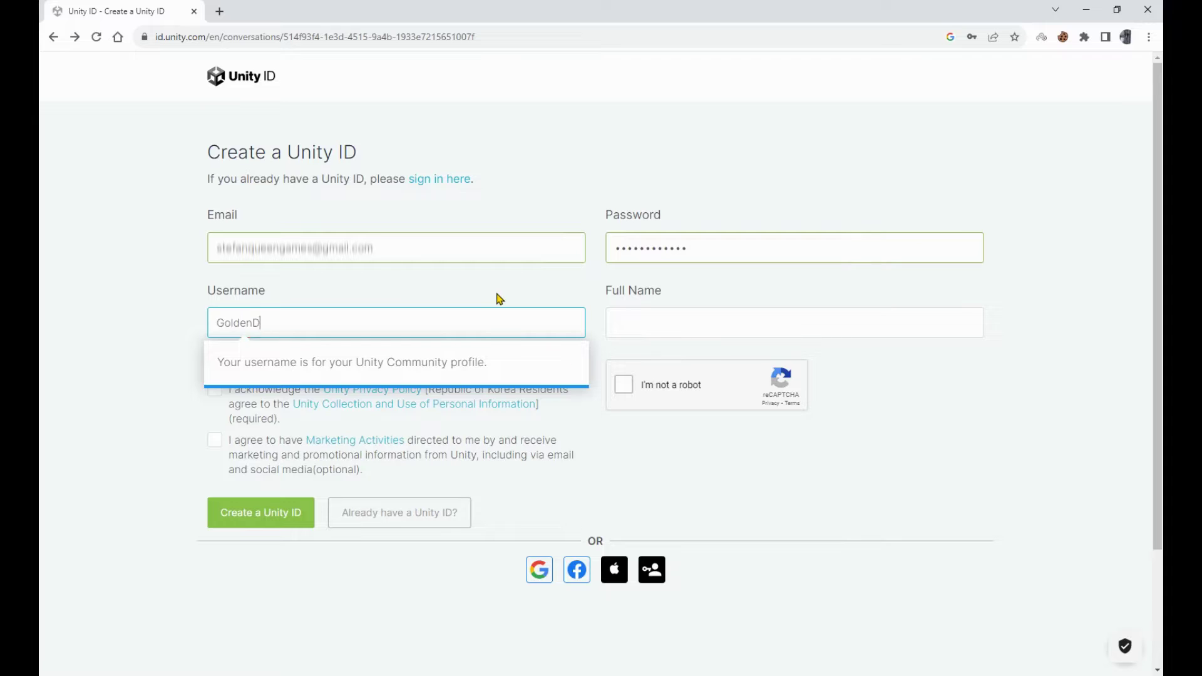
text(evs)
click(677, 324)
text(Golden Devs)
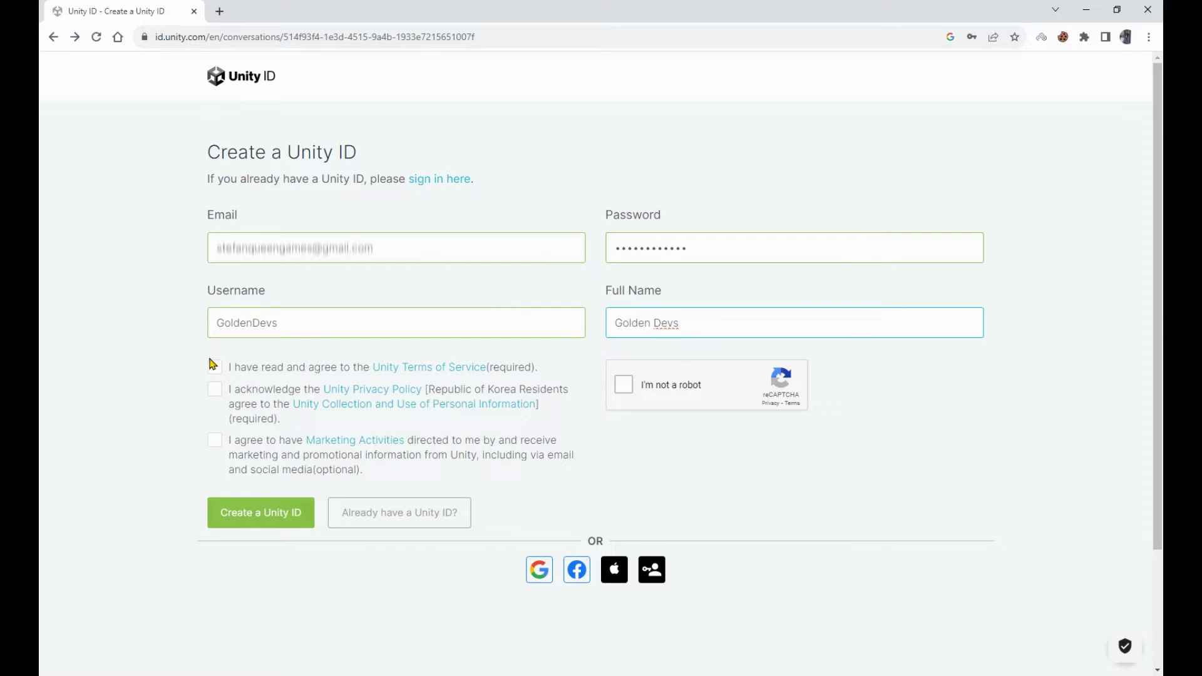
Agree to the Unity Terms of Service after reviewing them.
click(219, 369)
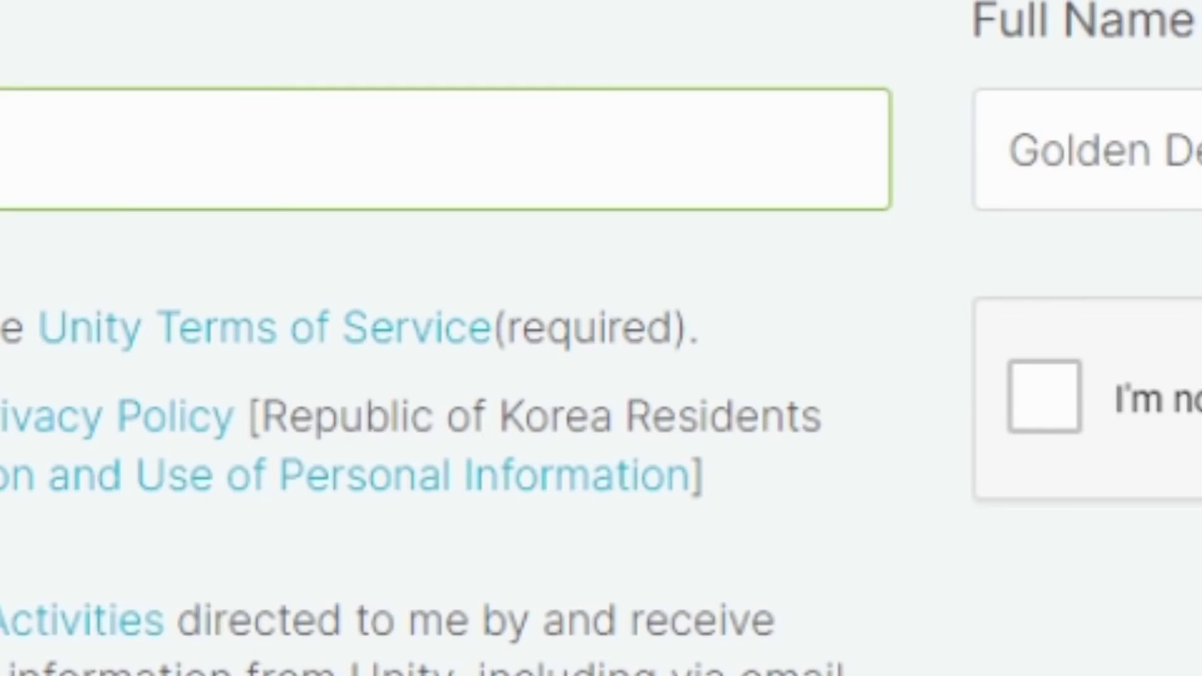
click(463, 328)
scroll(488, 207, down, 20)
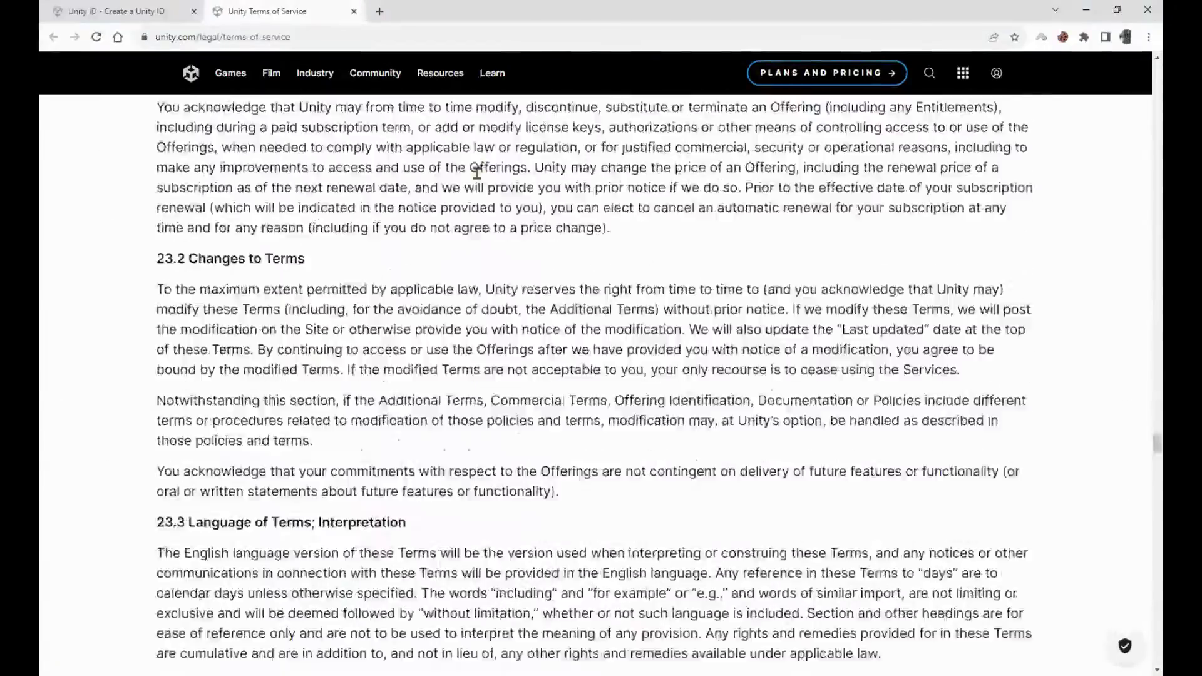
scroll(477, 172, up, 20)
key(ctrl+w)
Pass the reCAPTCHA, submit the form to create the Unity ID, and sign in.
click(626, 384)
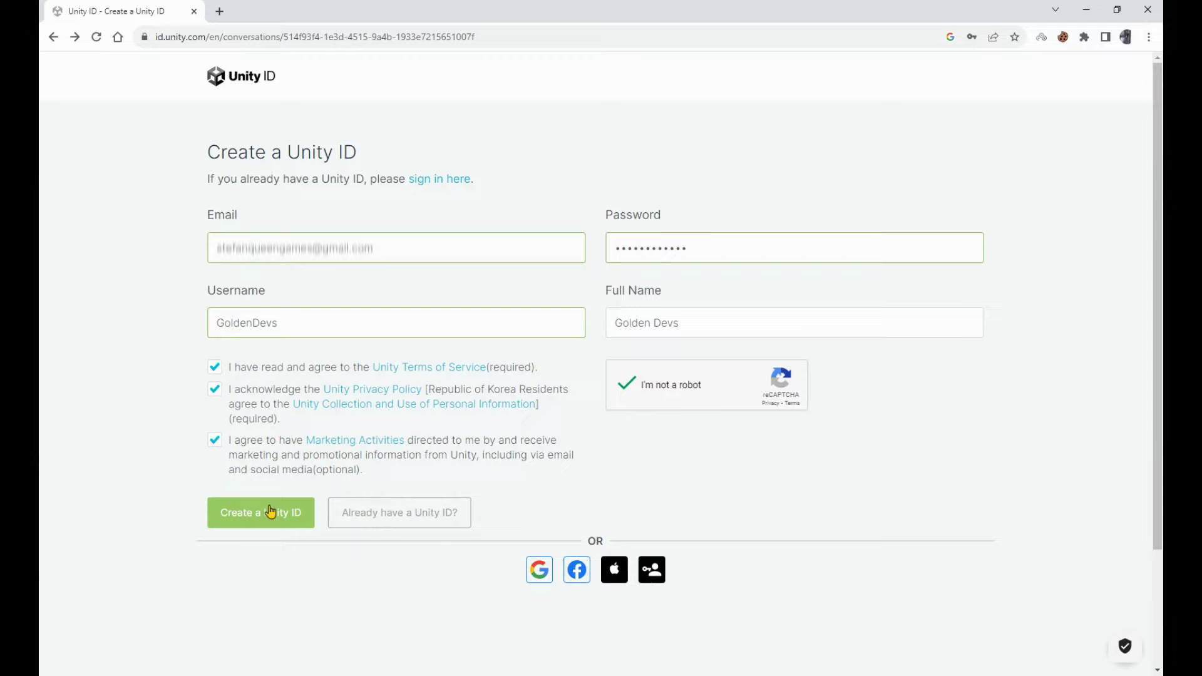
click(262, 524)
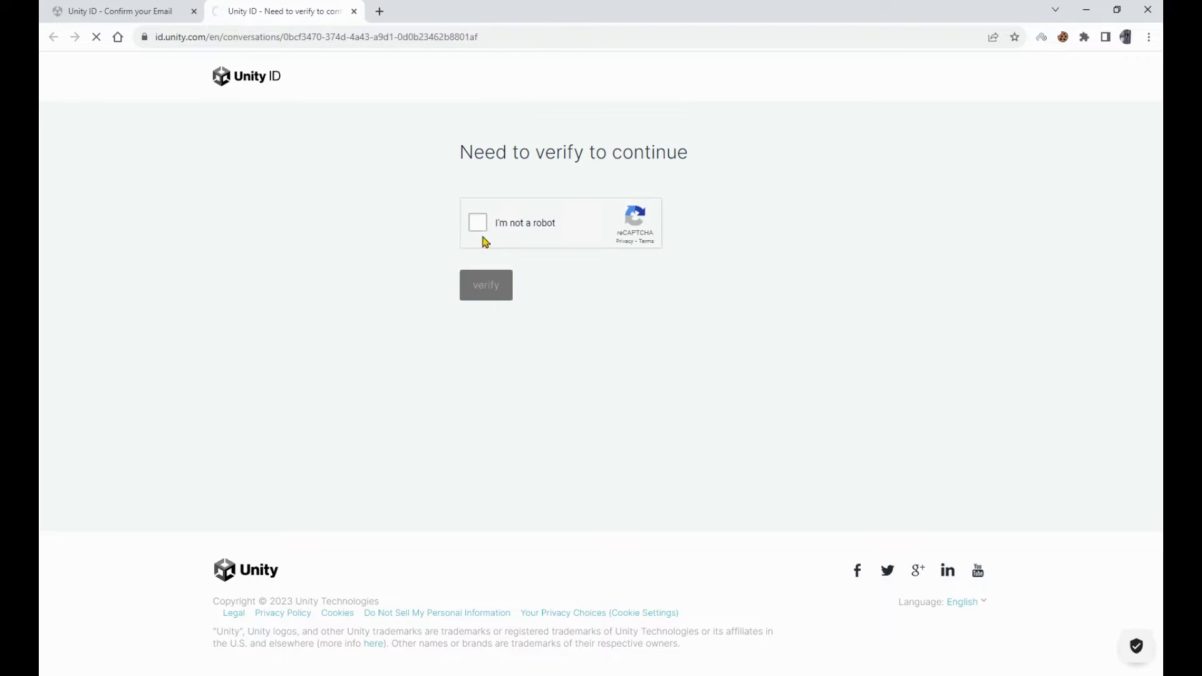
click(480, 225)
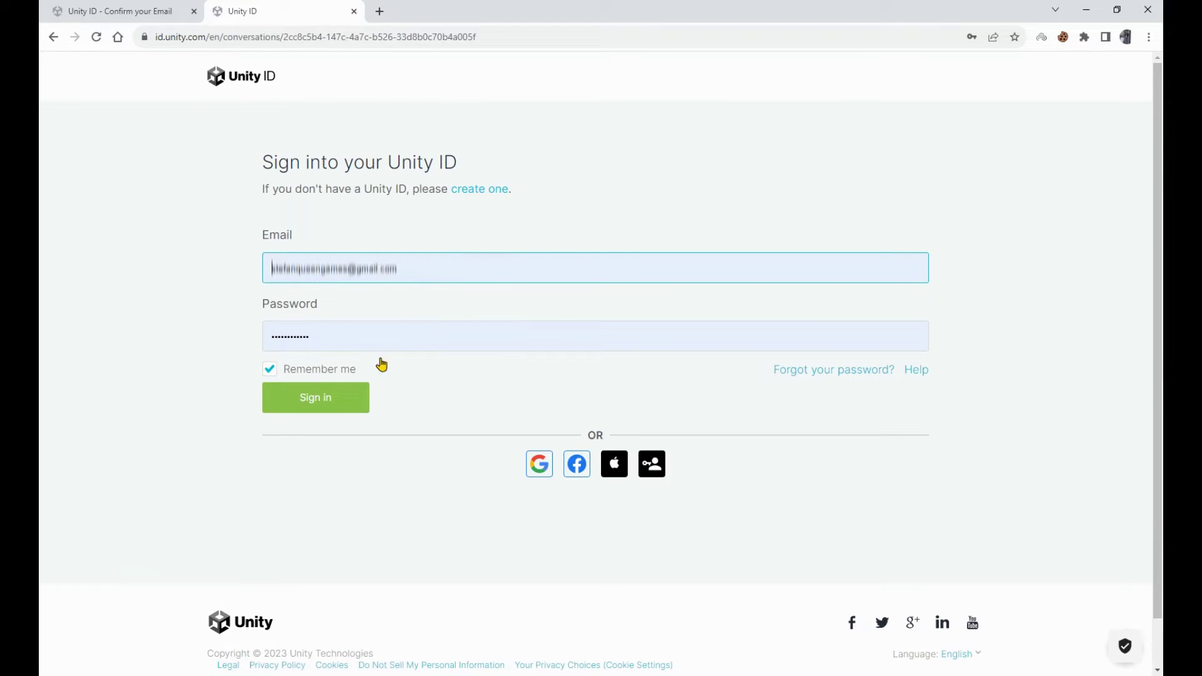
click(344, 398)
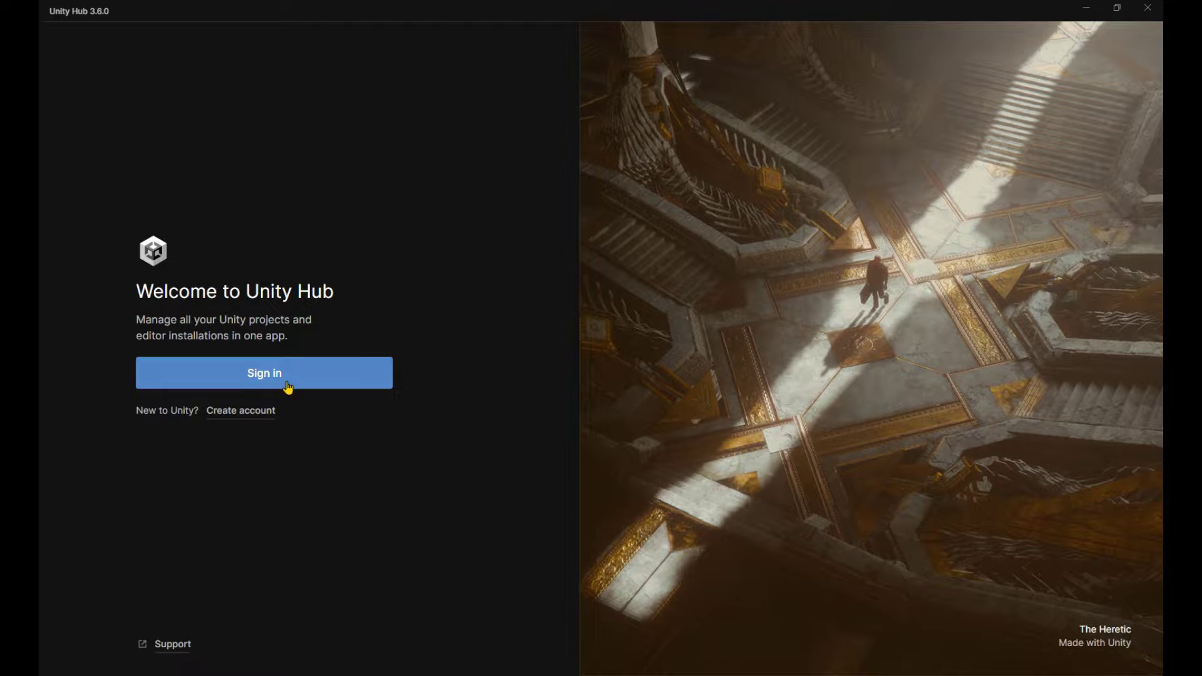
Sign in to Unity Hub through the browser and hand the session back to the Hub.
click(285, 383)
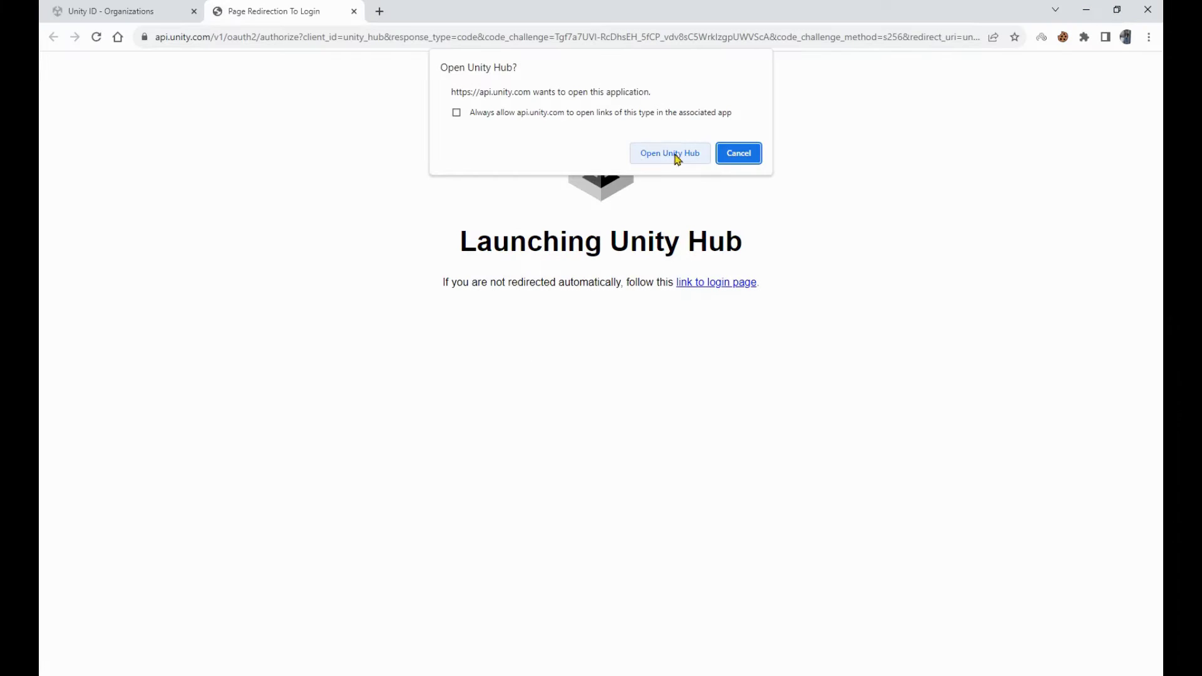
click(671, 153)
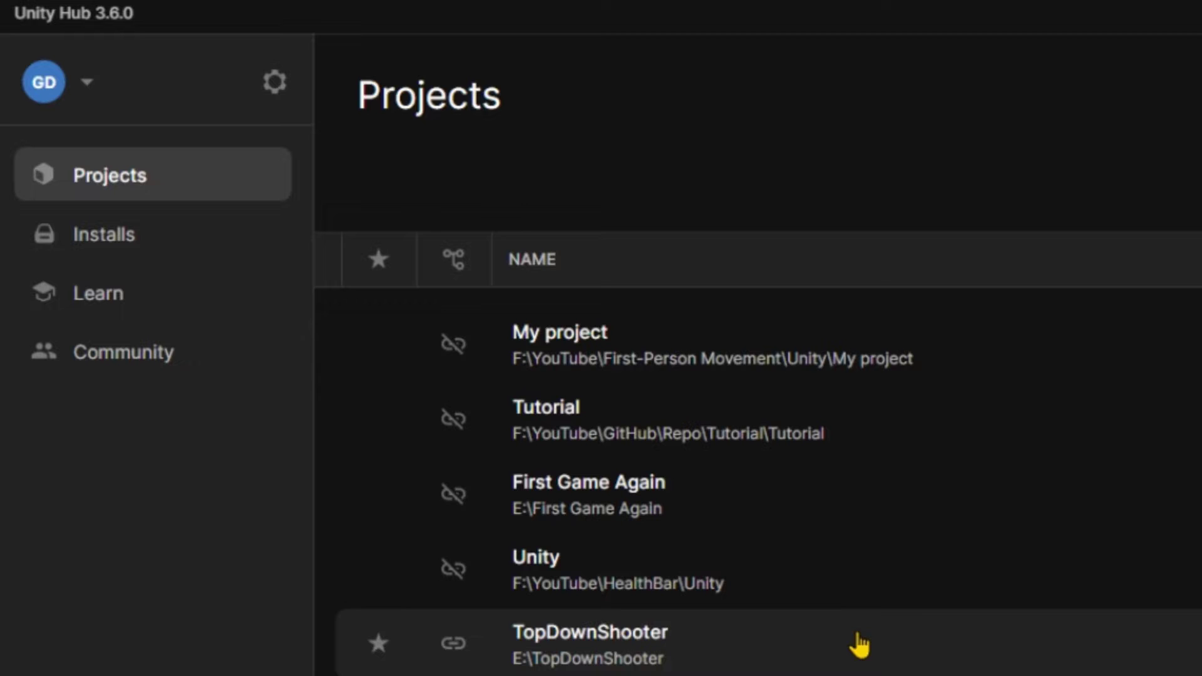
From Installs, browse Pre-release and Archive editors, then return to official 2022.3.12f1 LTS.
click(205, 245)
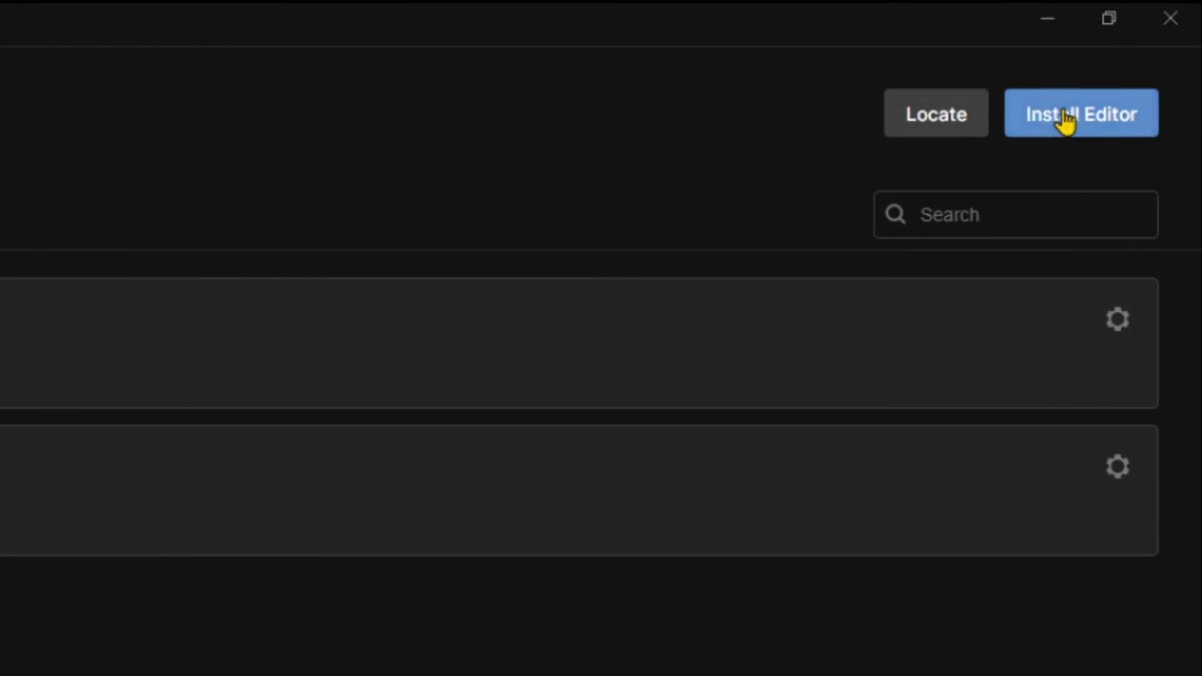
click(1086, 56)
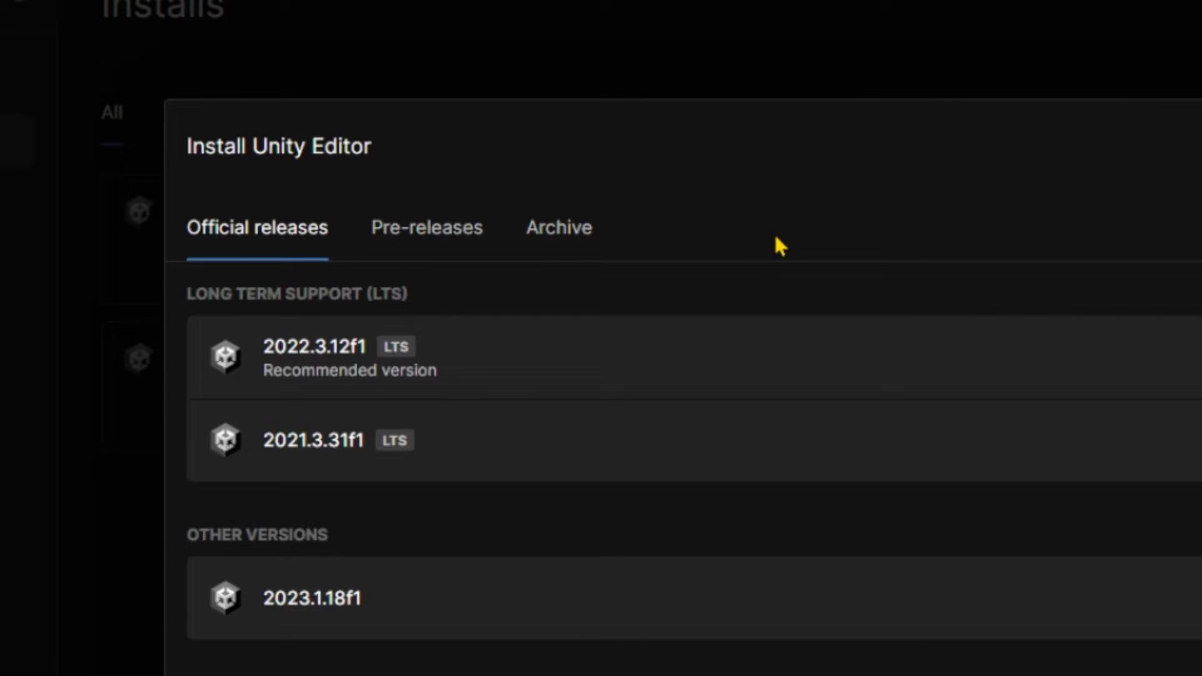
click(421, 232)
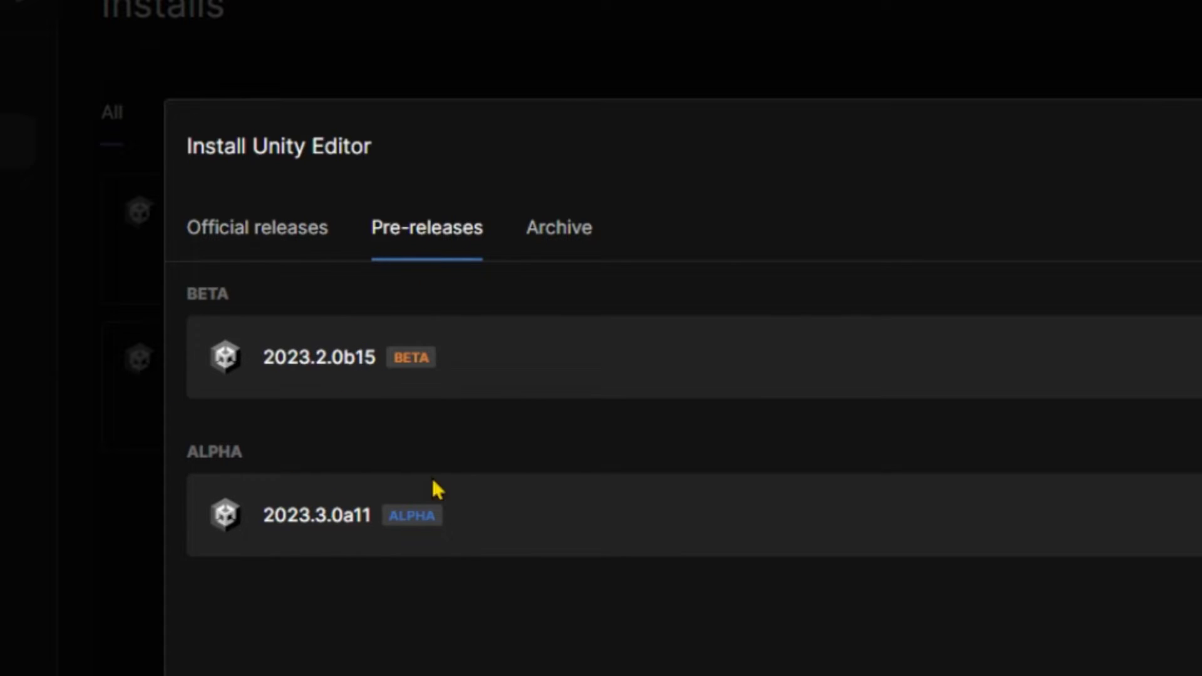
click(542, 258)
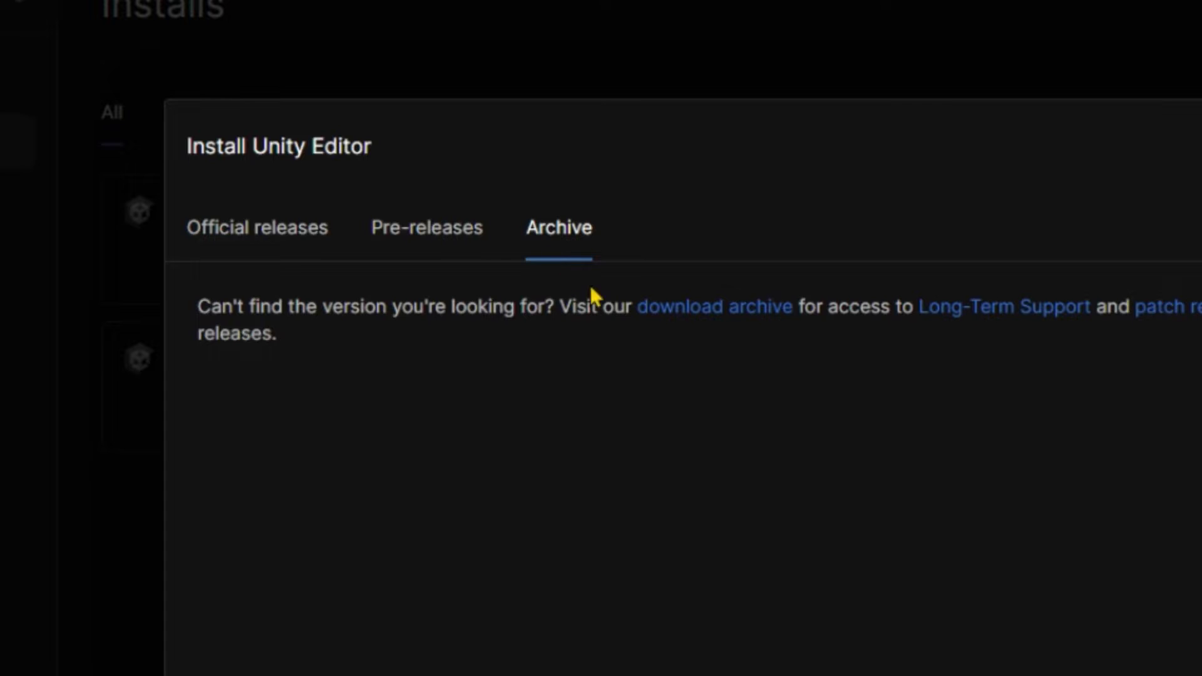
click(269, 248)
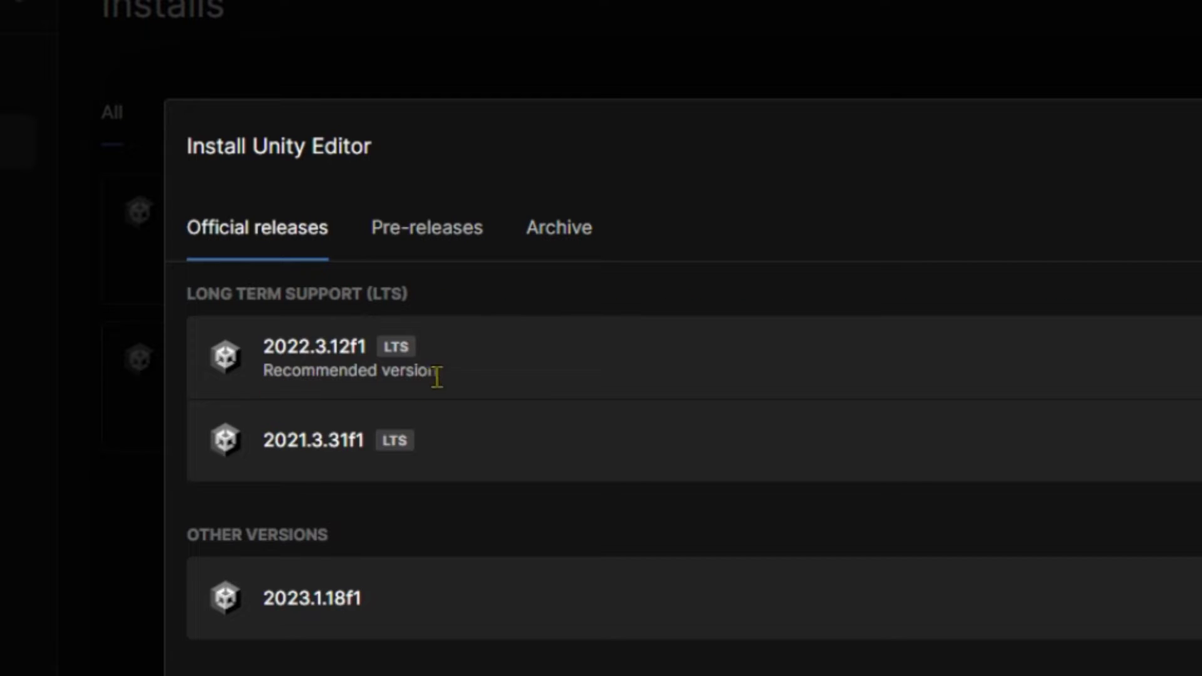
drag(437, 377, 173, 381)
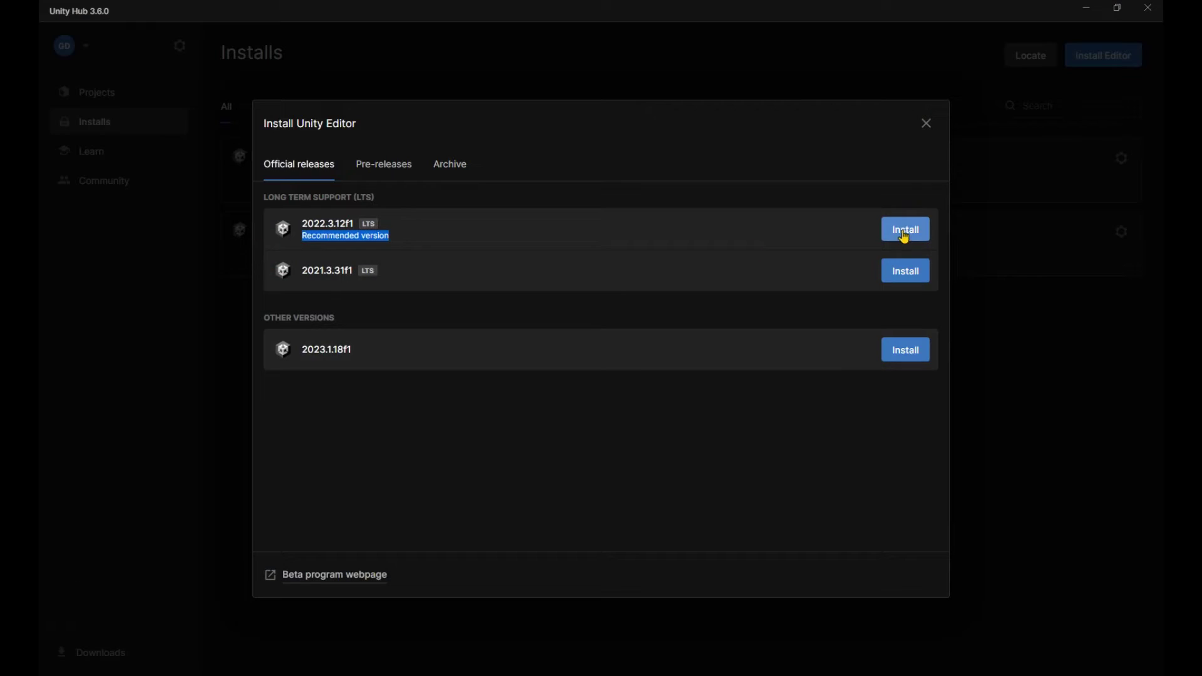
Pick 2022.3.12f1 and add Windows Build Support (IL2CPP) alongside Visual Studio Community 2022.
click(904, 231)
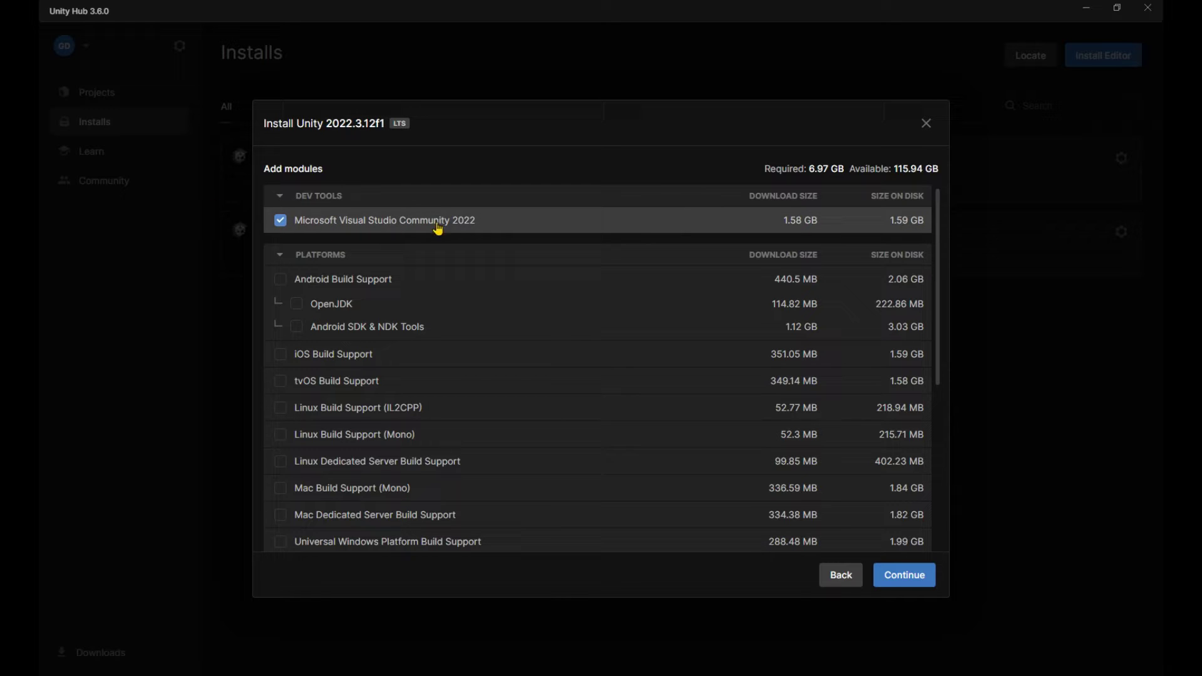
scroll(494, 247, down, 3)
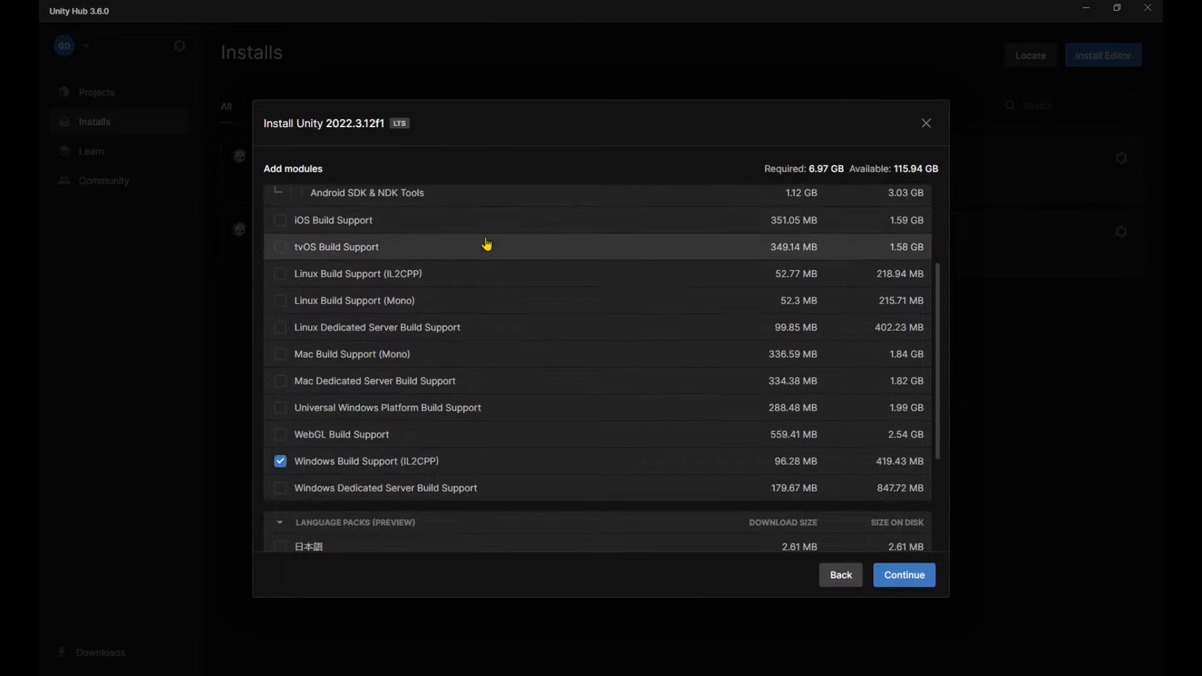
scroll(486, 242, up, 3)
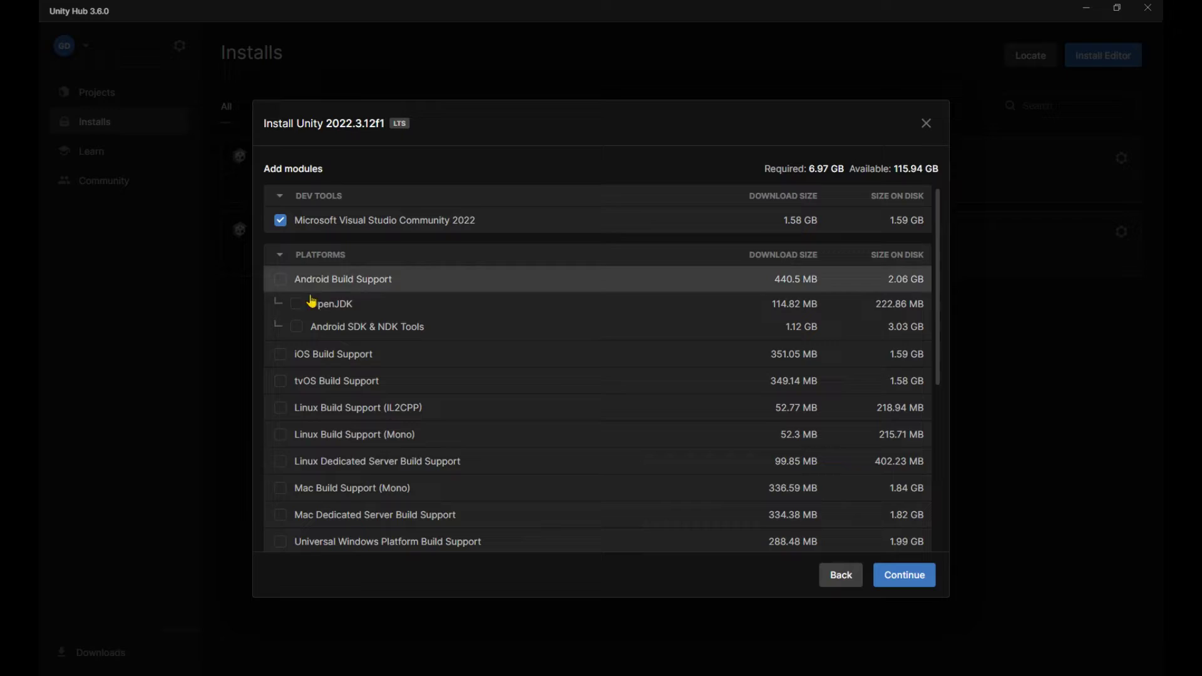
scroll(363, 306, down, 3)
click(316, 462)
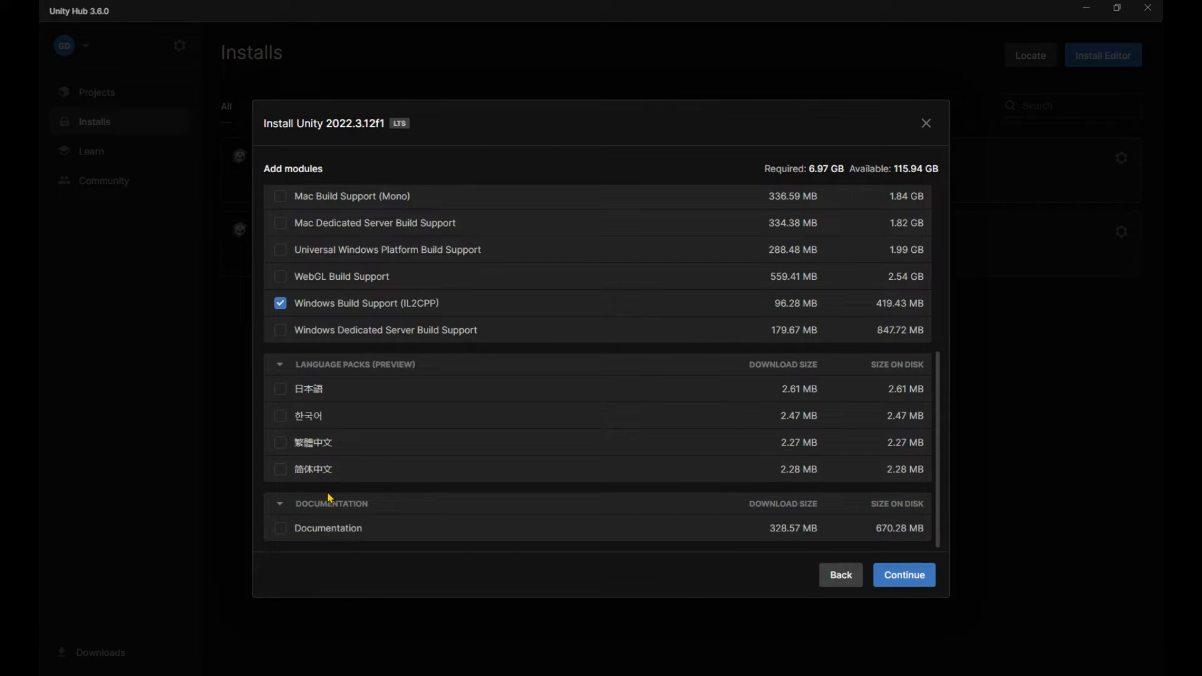
scroll(416, 454, up, 5)
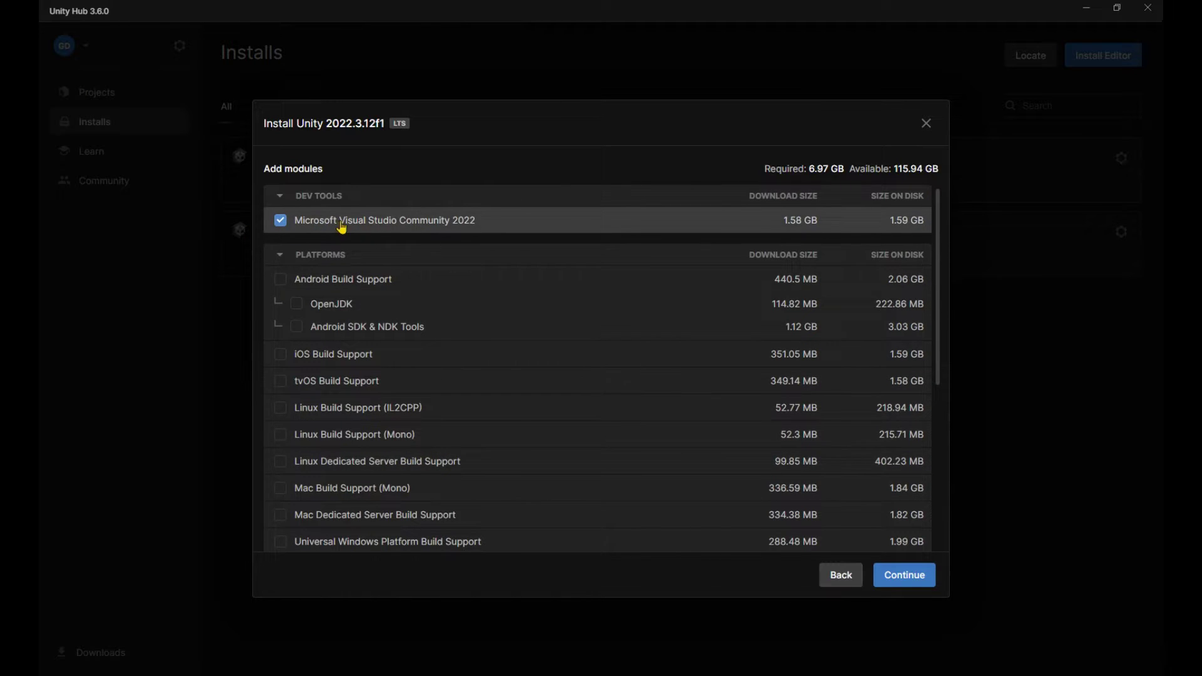
scroll(371, 228, down, 4)
click(322, 328)
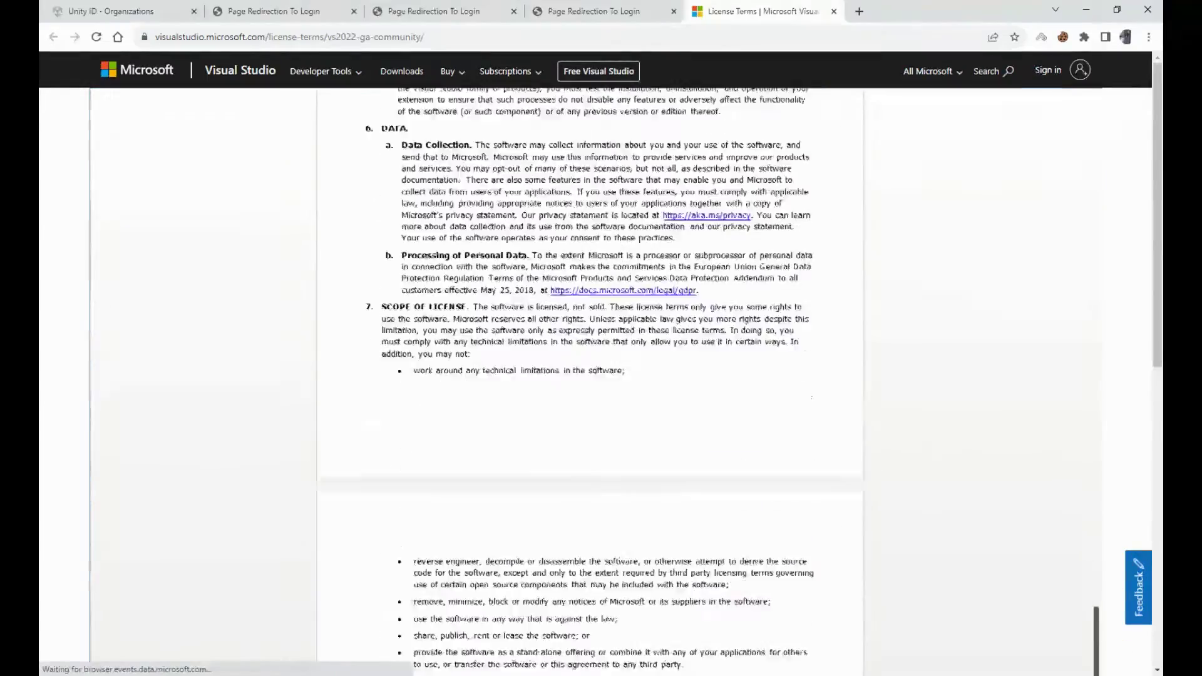
Accept the Visual Studio 2022 license, install 2022.3.12f1 and expand its component progress.
key(alt+Tab)
click(351, 389)
click(919, 432)
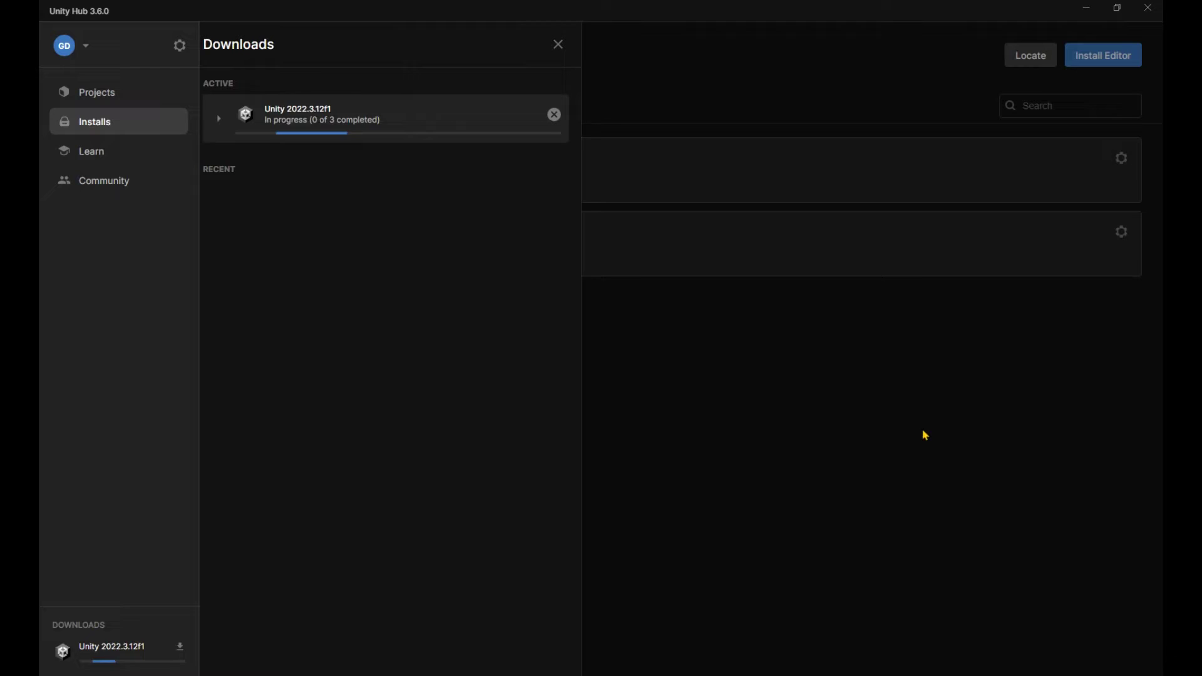
click(227, 122)
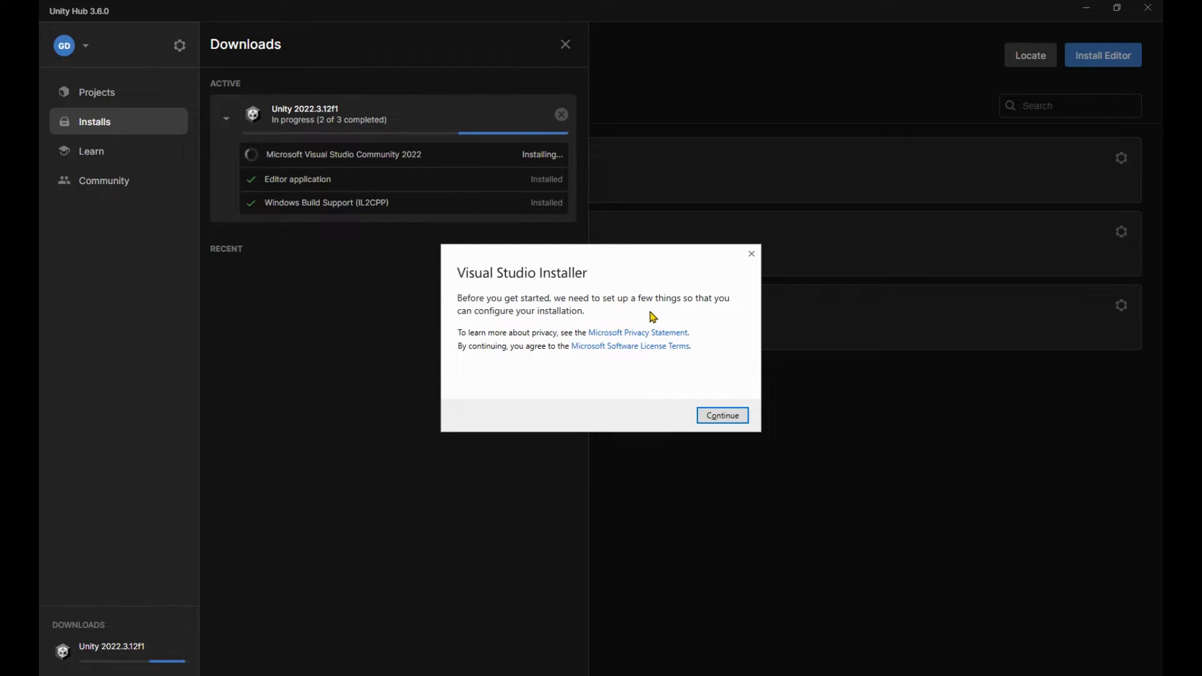
Review the Microsoft Software License Terms and continue so Visual Studio Installer prepares itself.
click(614, 348)
scroll(645, 247, down, 10)
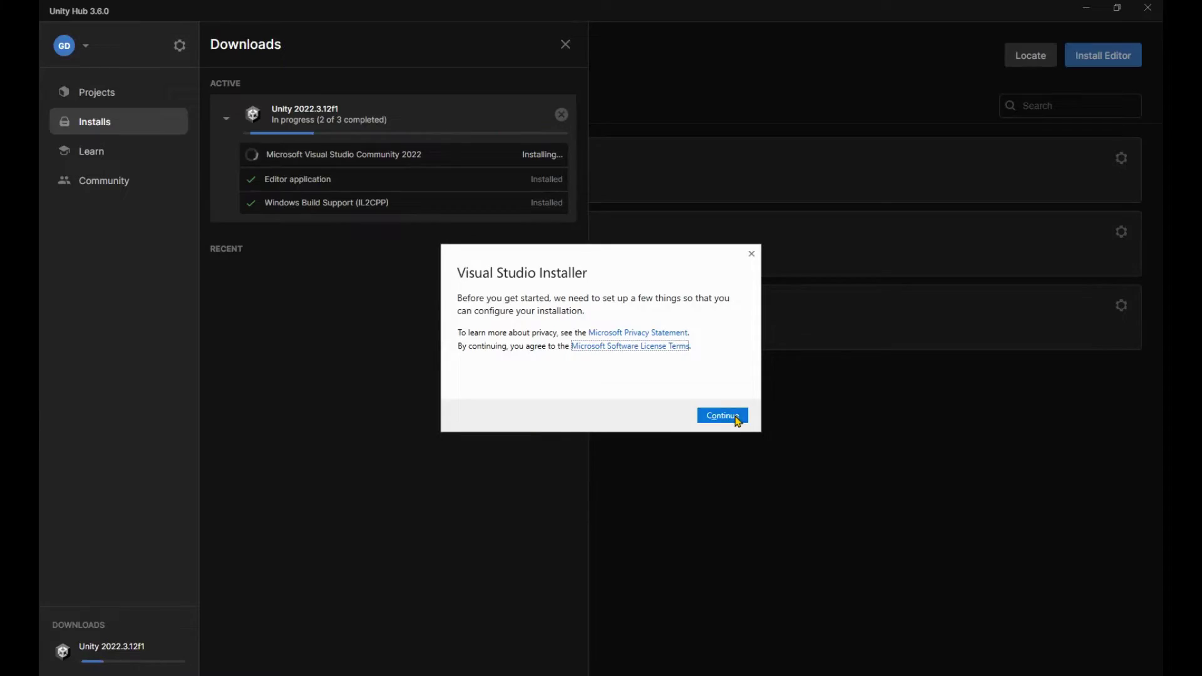
click(727, 417)
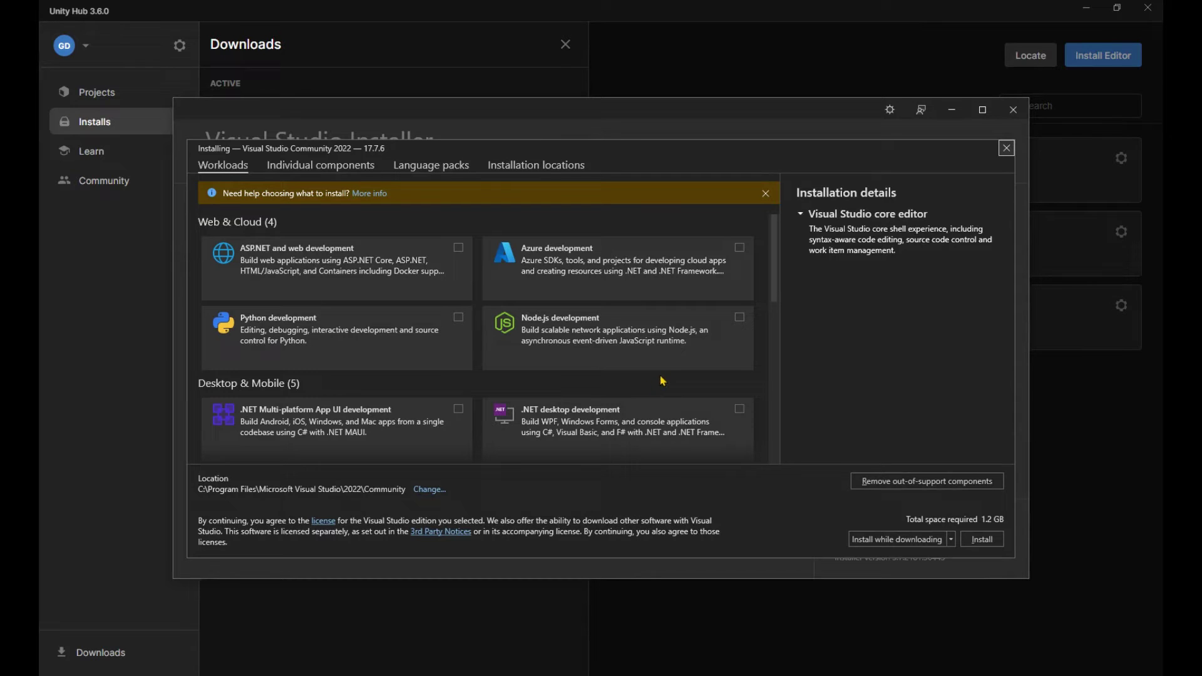
Select the Game development with Unity workload, excluding its optional Unity Hub component.
scroll(772, 274, down, 1)
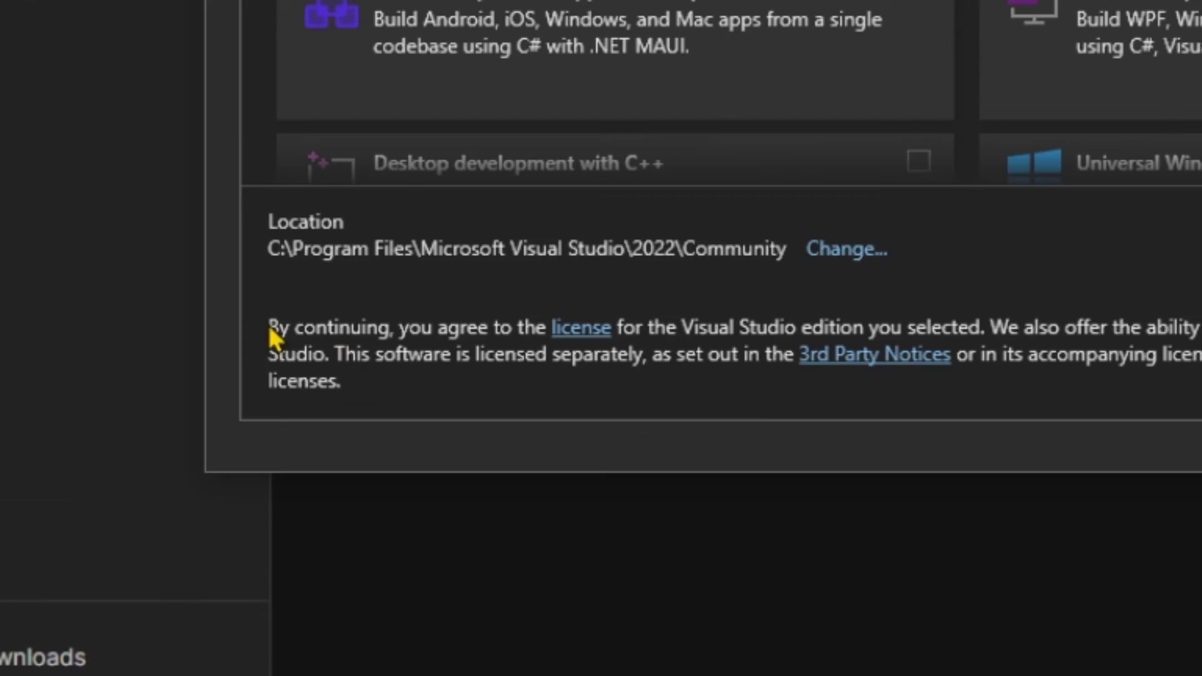
click(580, 328)
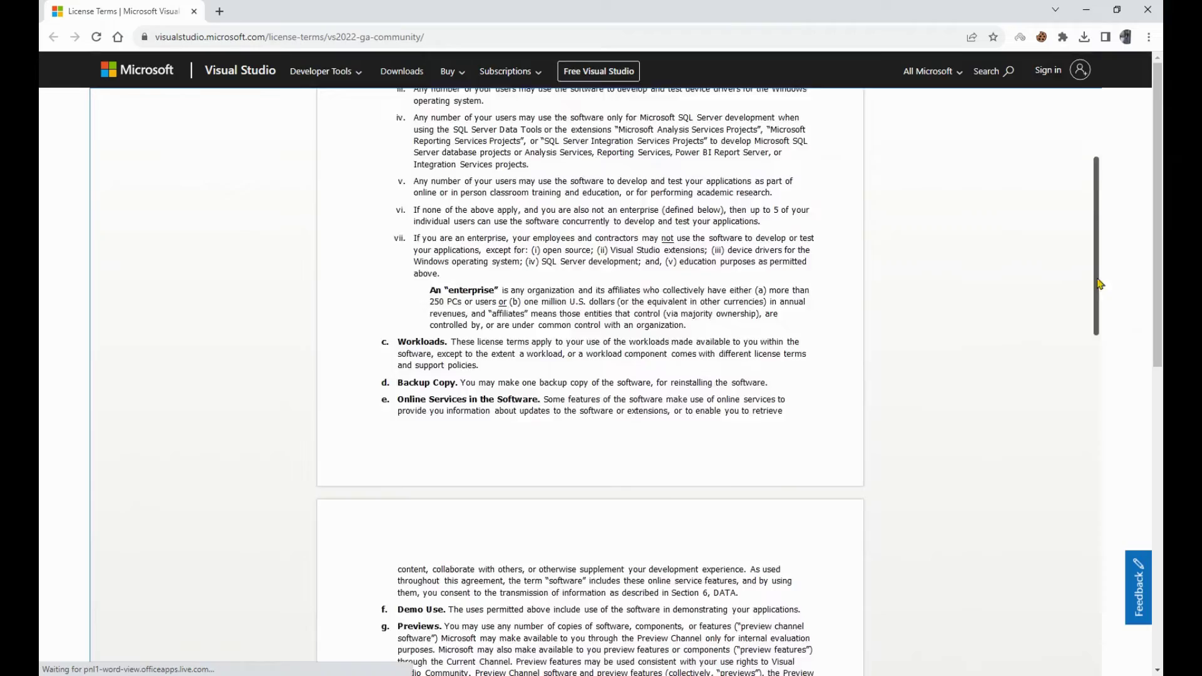
scroll(1112, 501, down, 5)
scroll(1112, 501, down, 10)
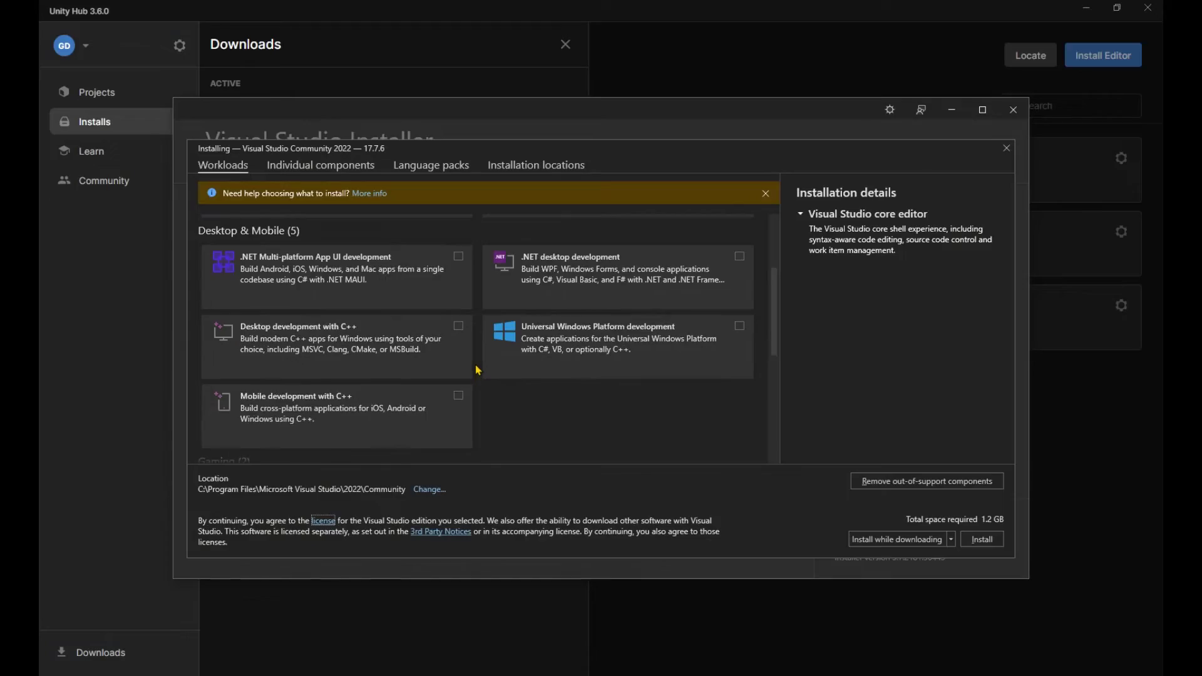
scroll(480, 368, down, 1)
scroll(479, 368, down, 1)
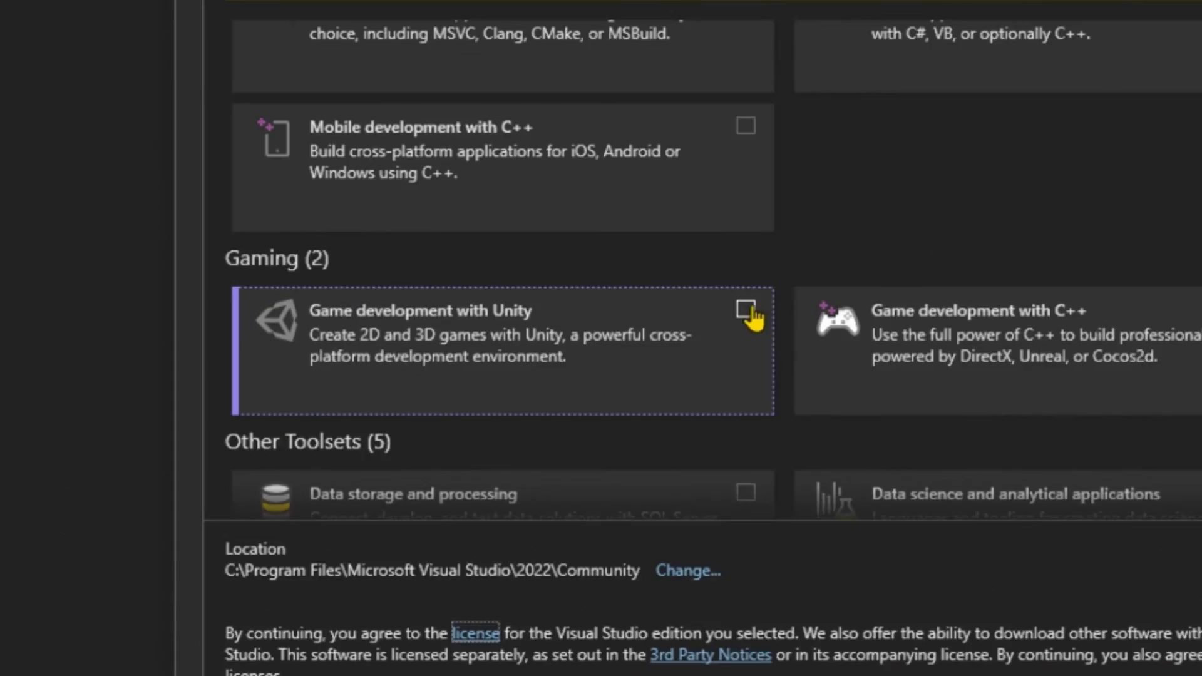
click(747, 309)
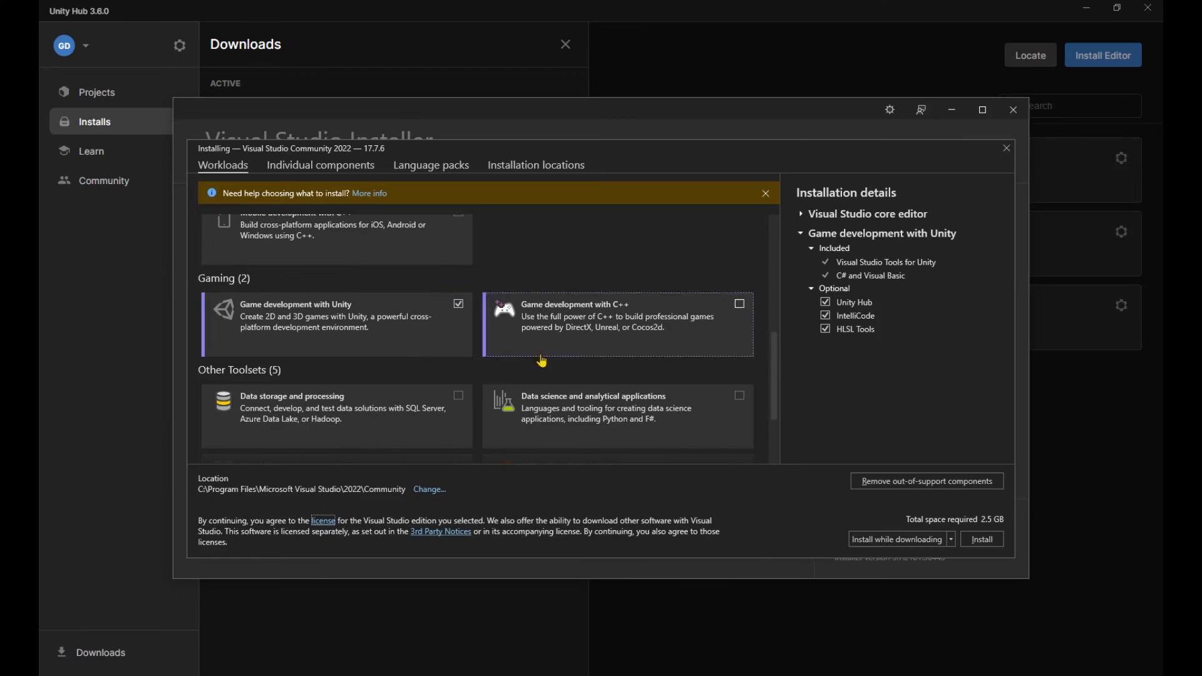
click(825, 306)
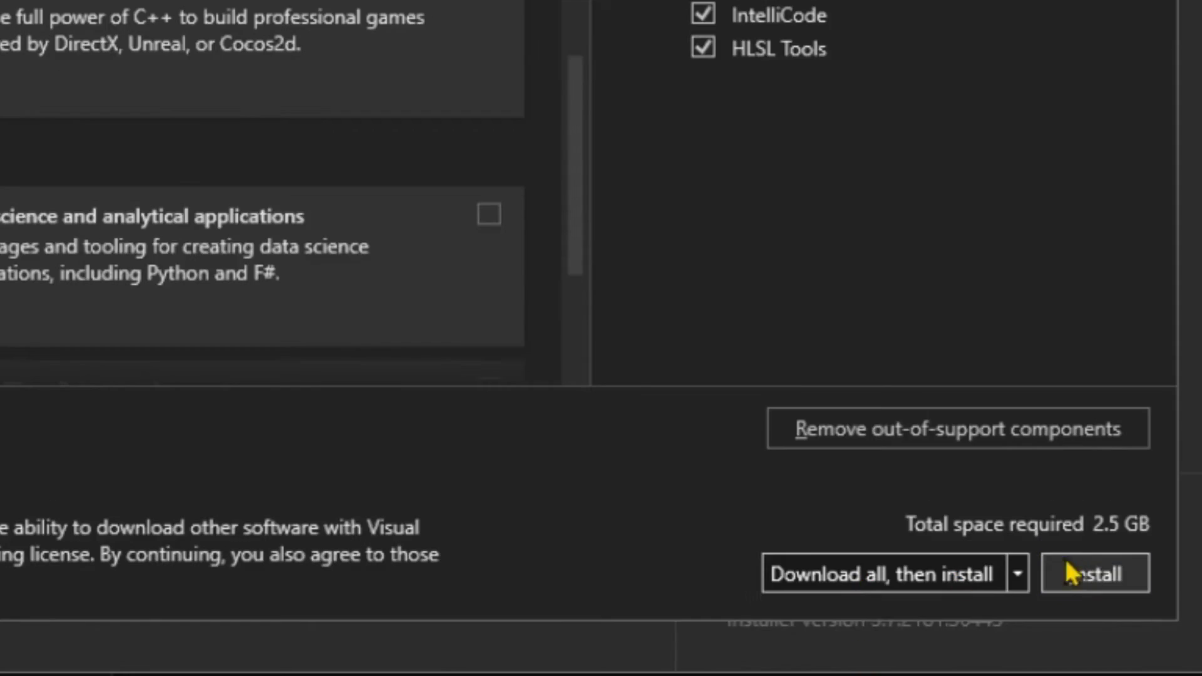
Install Visual Studio with the chosen workload, unchecking 'Start after installation'.
click(1068, 572)
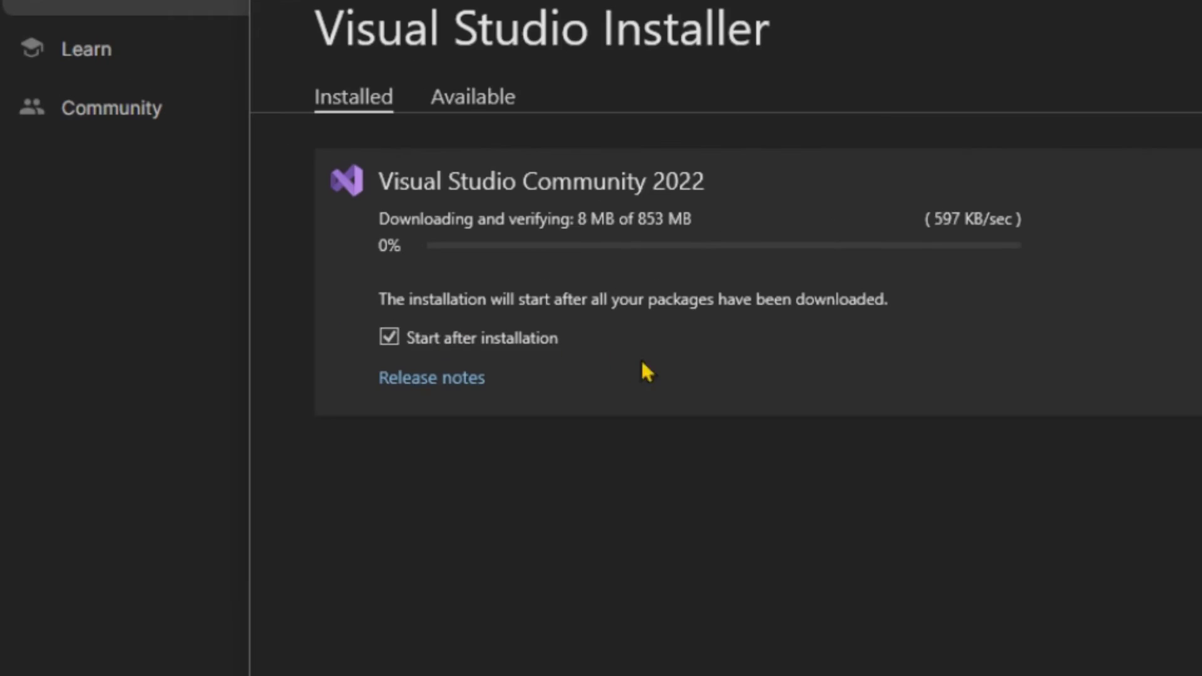
click(279, 296)
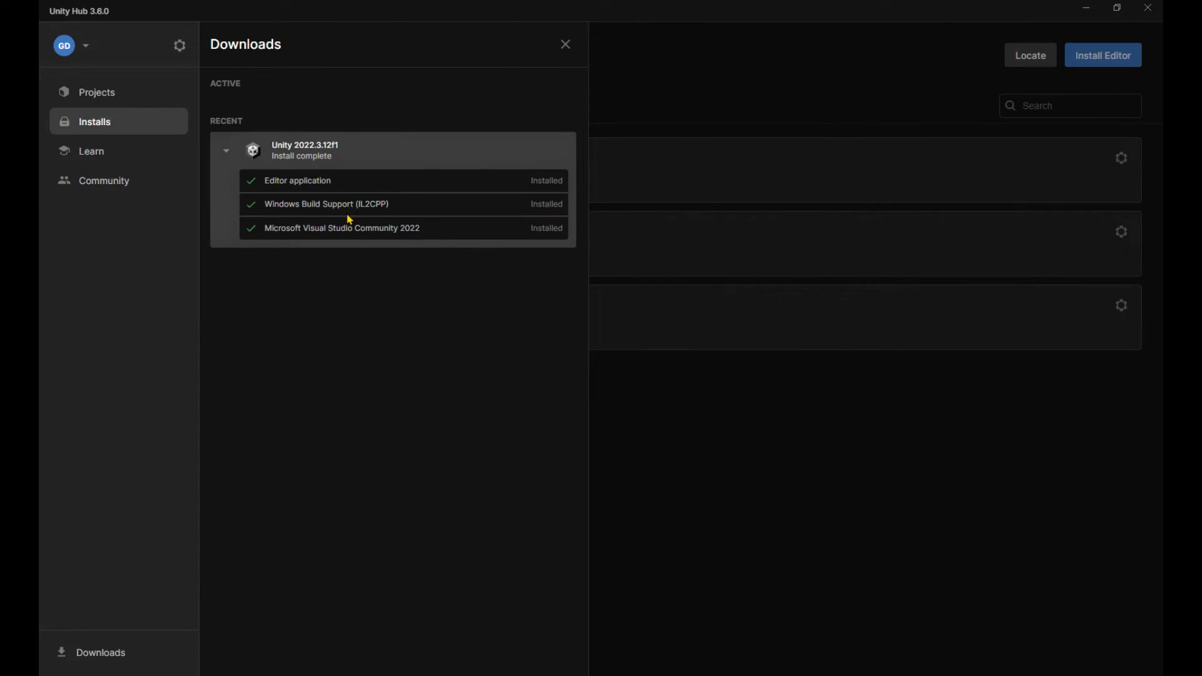
Close the Downloads panel and start a new project from the Projects list.
click(566, 44)
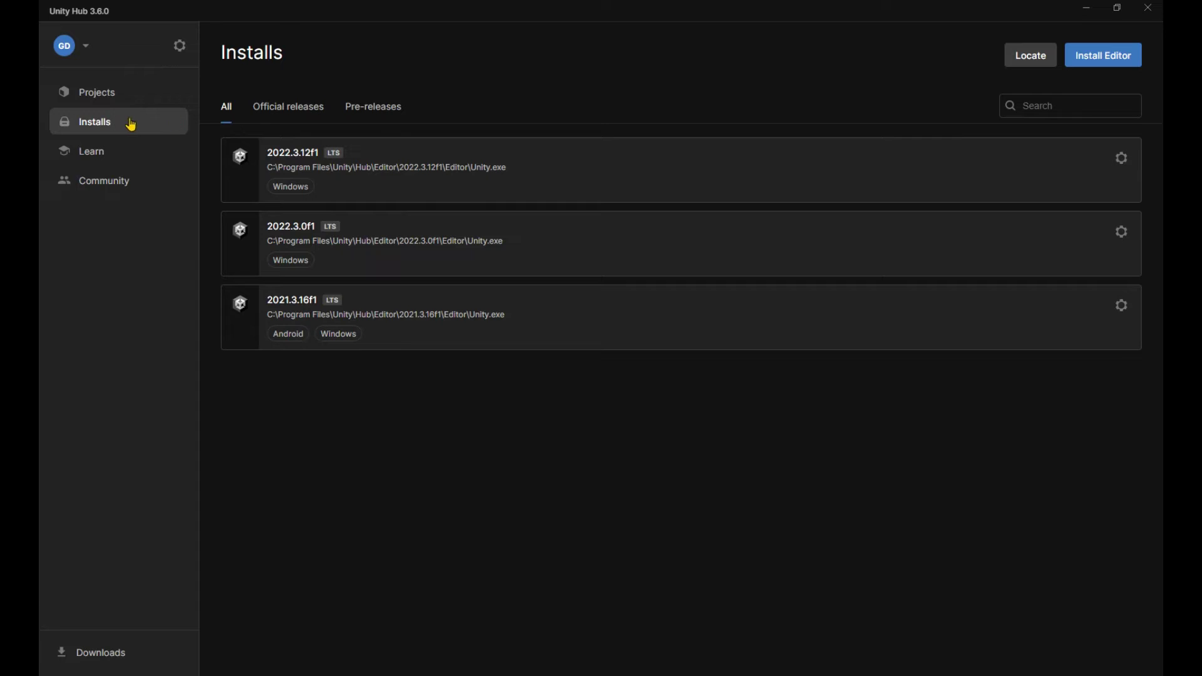
click(124, 93)
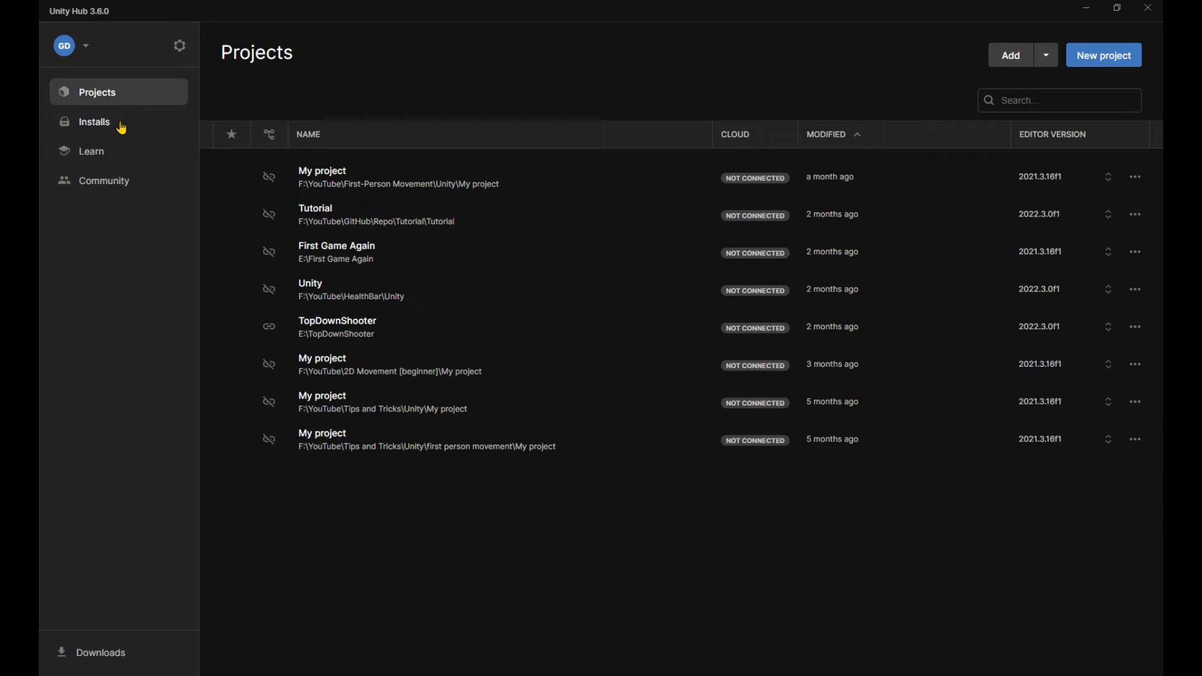
click(1108, 60)
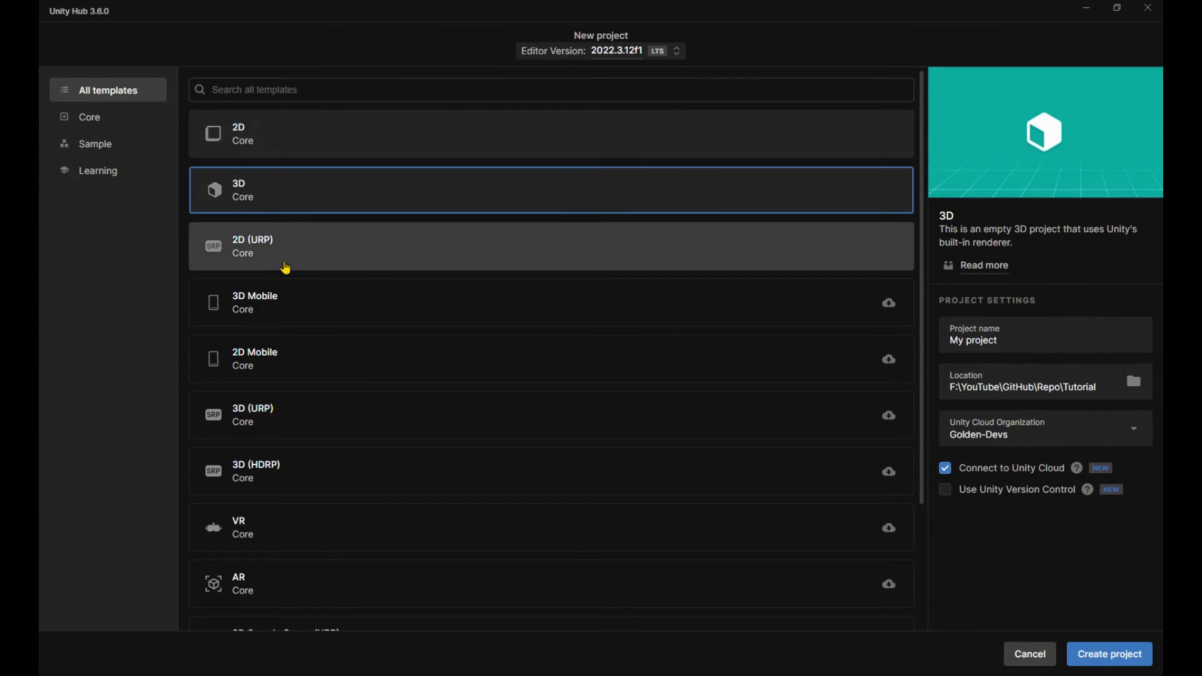
Choose the 2D template and name the project 'Tutorial'.
scroll(324, 317, down, 1)
scroll(323, 316, down, 3)
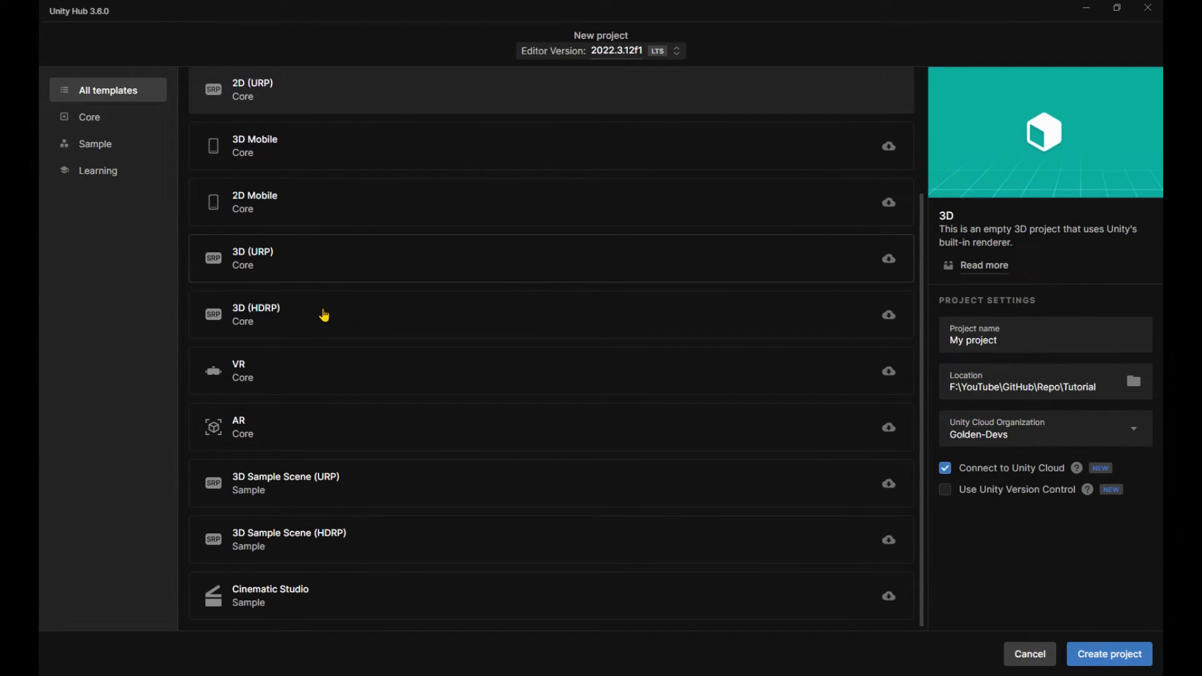
scroll(324, 315, up, 3)
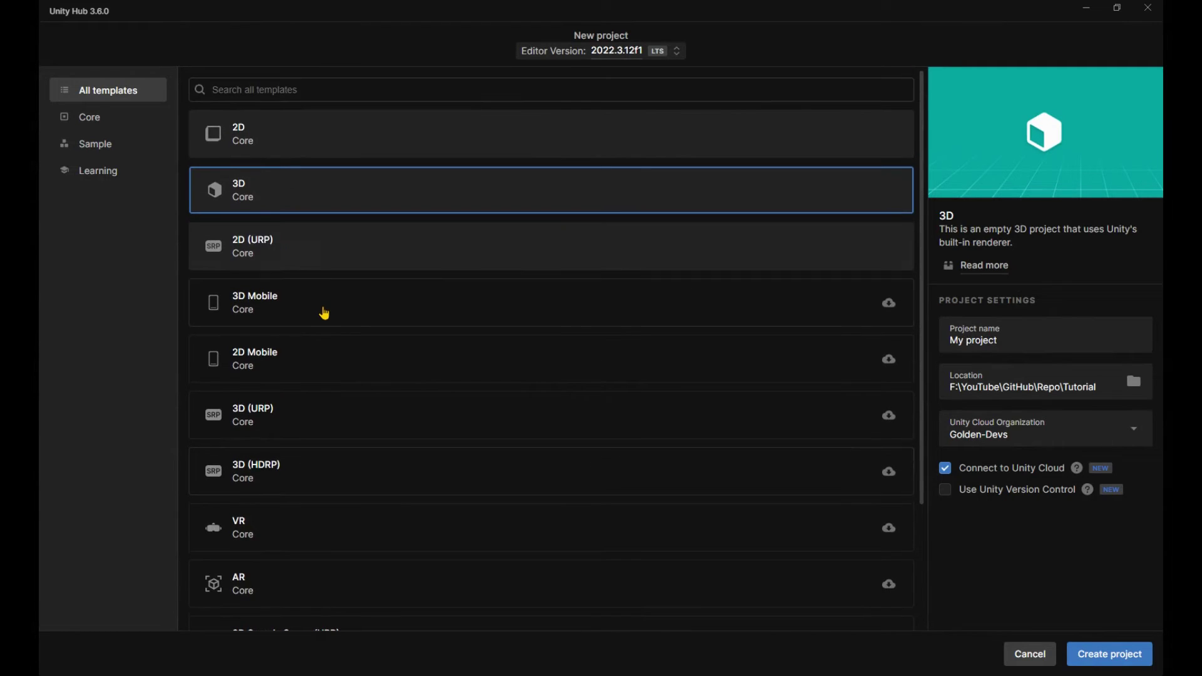
scroll(223, 102, down, 3)
scroll(272, 178, up, 3)
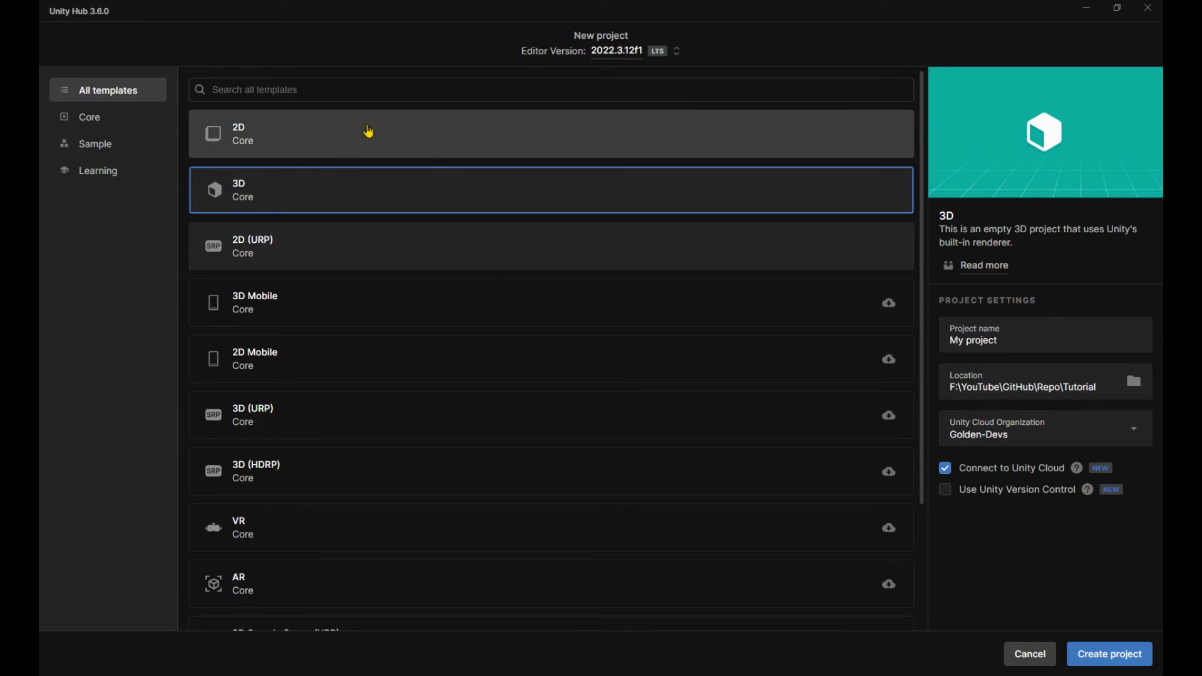
click(308, 149)
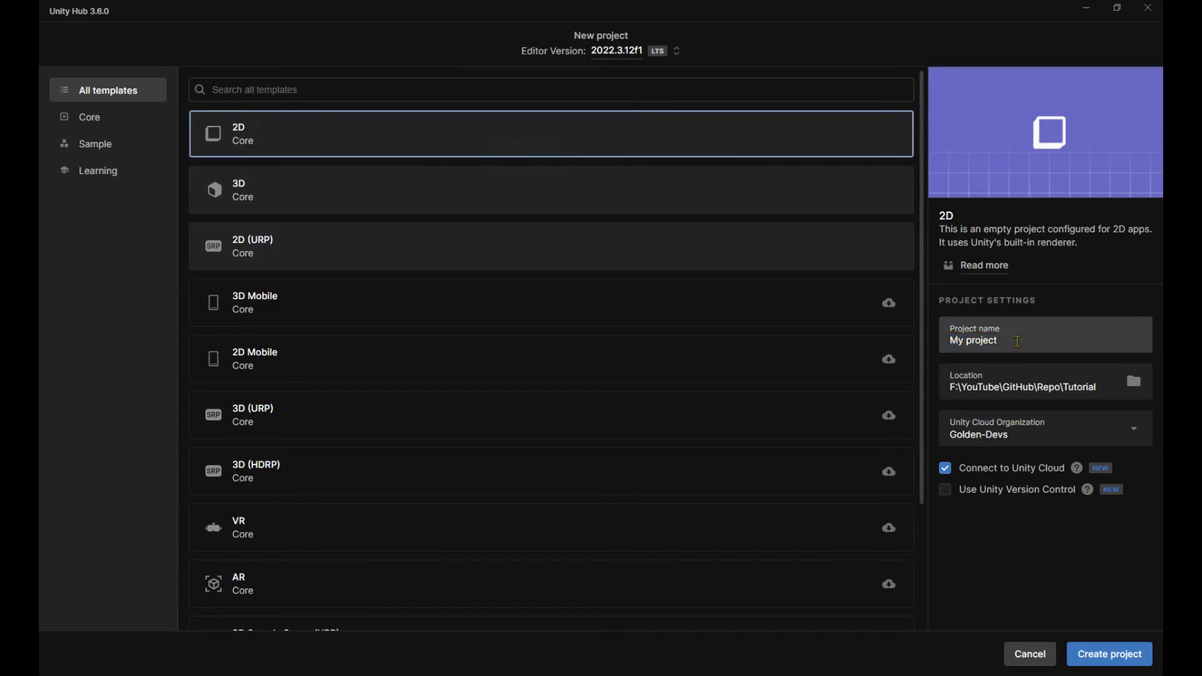
triple_click(974, 340)
text(Tutorial)
Set the location to a new 'Unity' folder, disable Unity Cloud, and create the project.
click(1134, 404)
key(ctrl+shift+n)
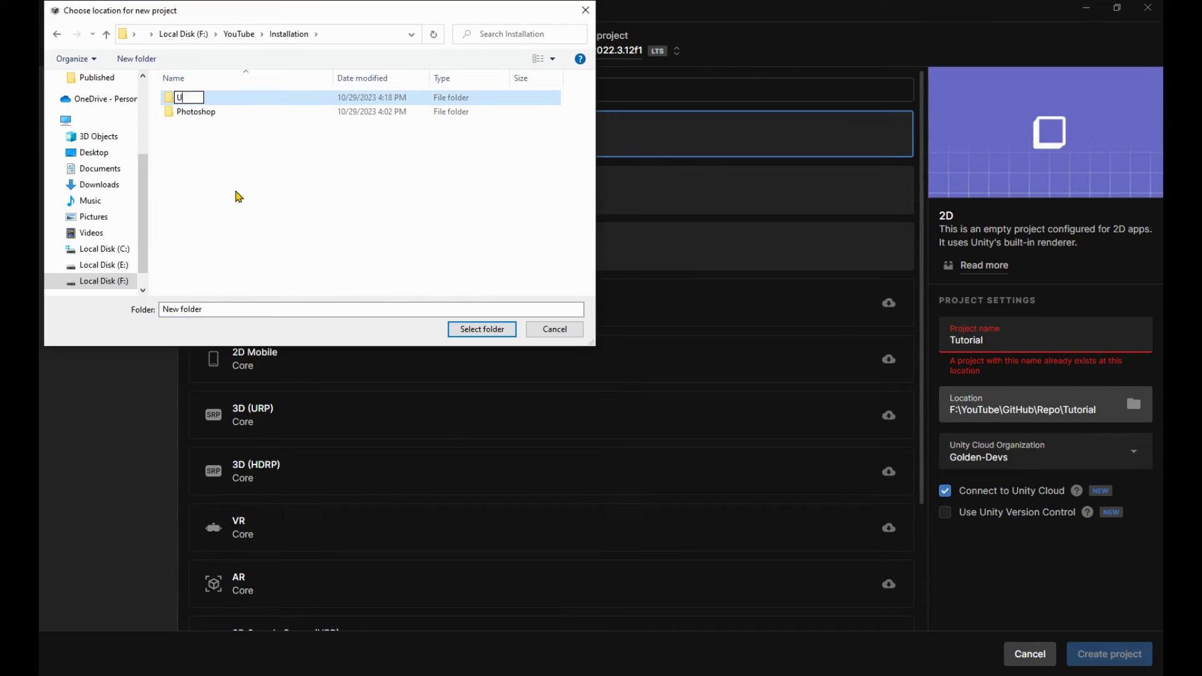
text(Unity)
key(Return)
click(482, 329)
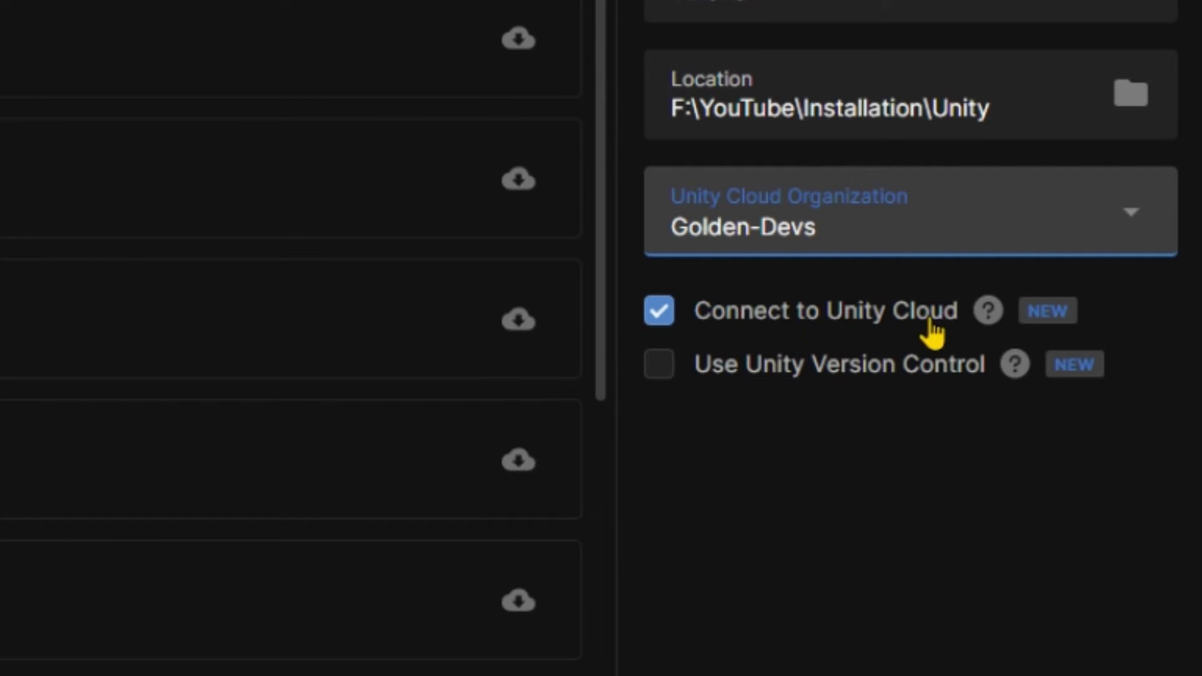
click(940, 327)
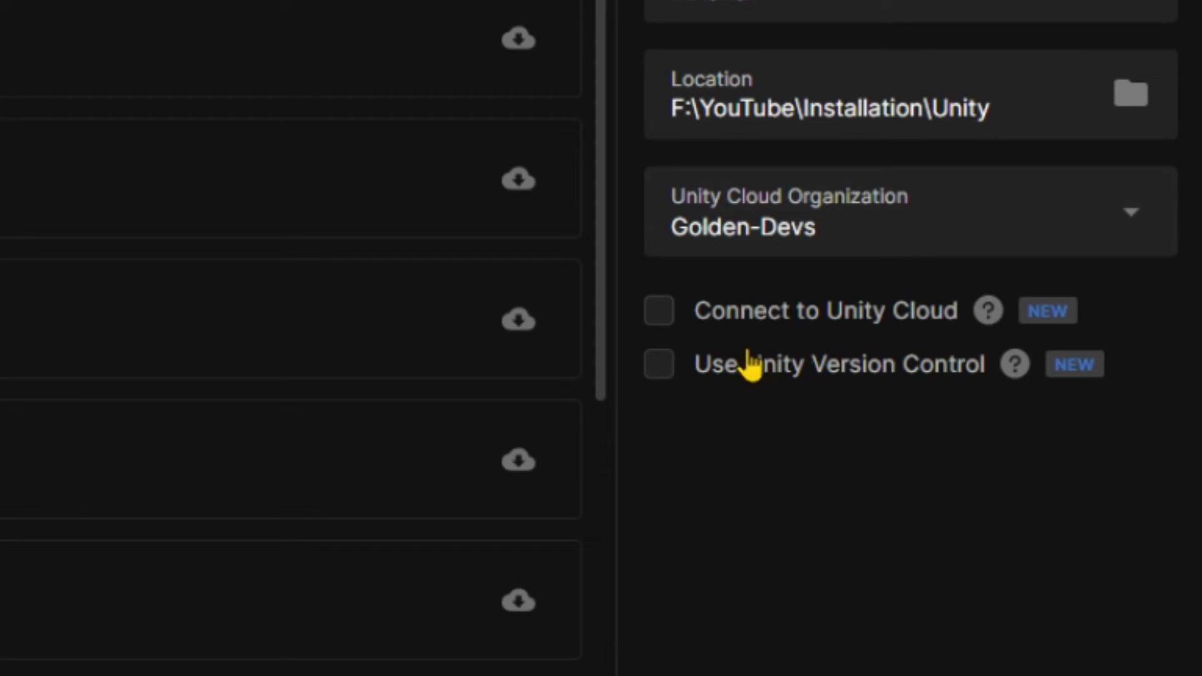
click(1113, 631)
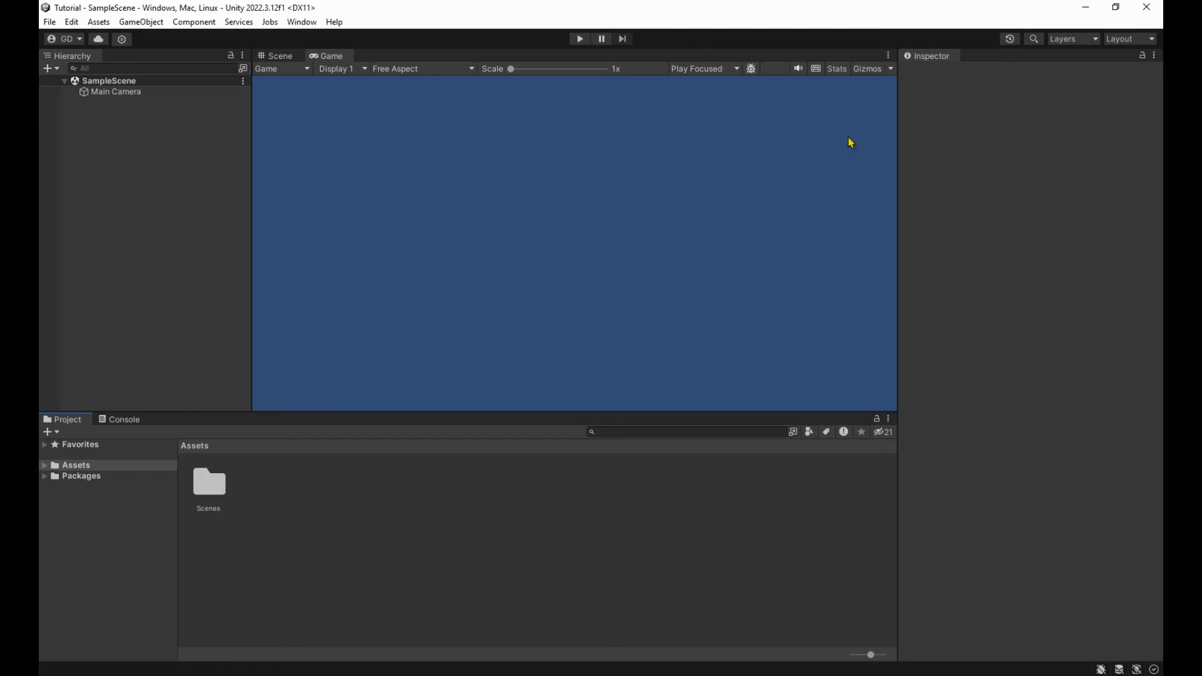
Set External Script Editor to Visual Studio Community 2022 in Preferences > External Tools.
click(71, 22)
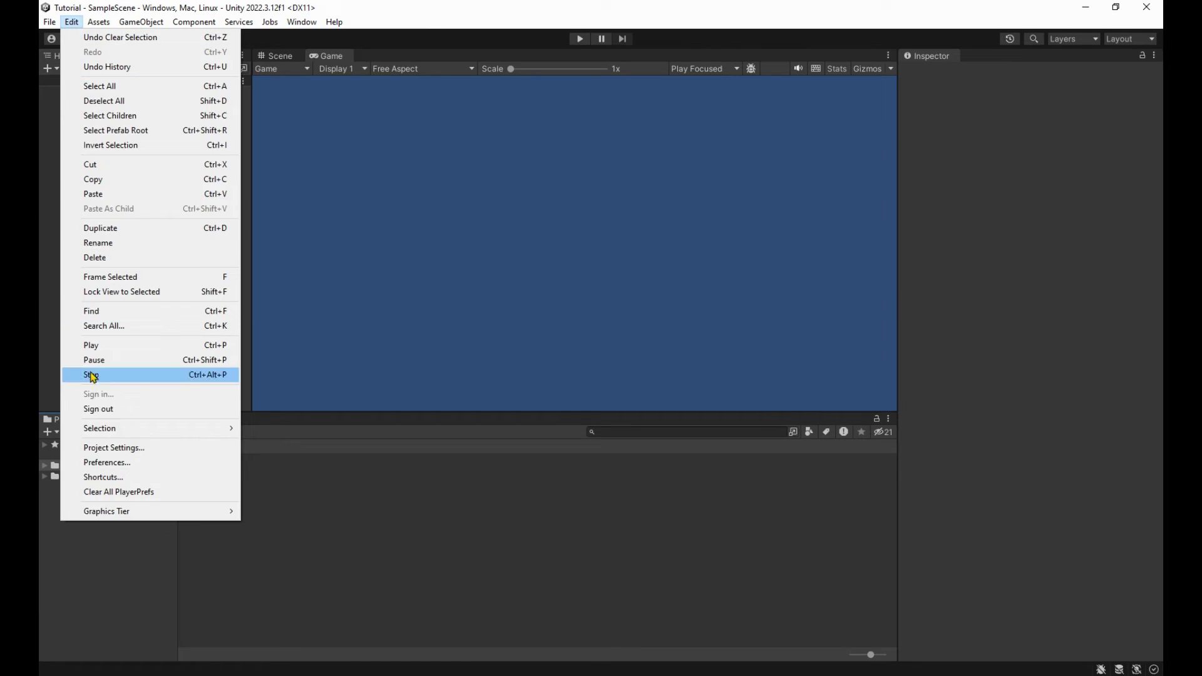
click(123, 463)
click(85, 180)
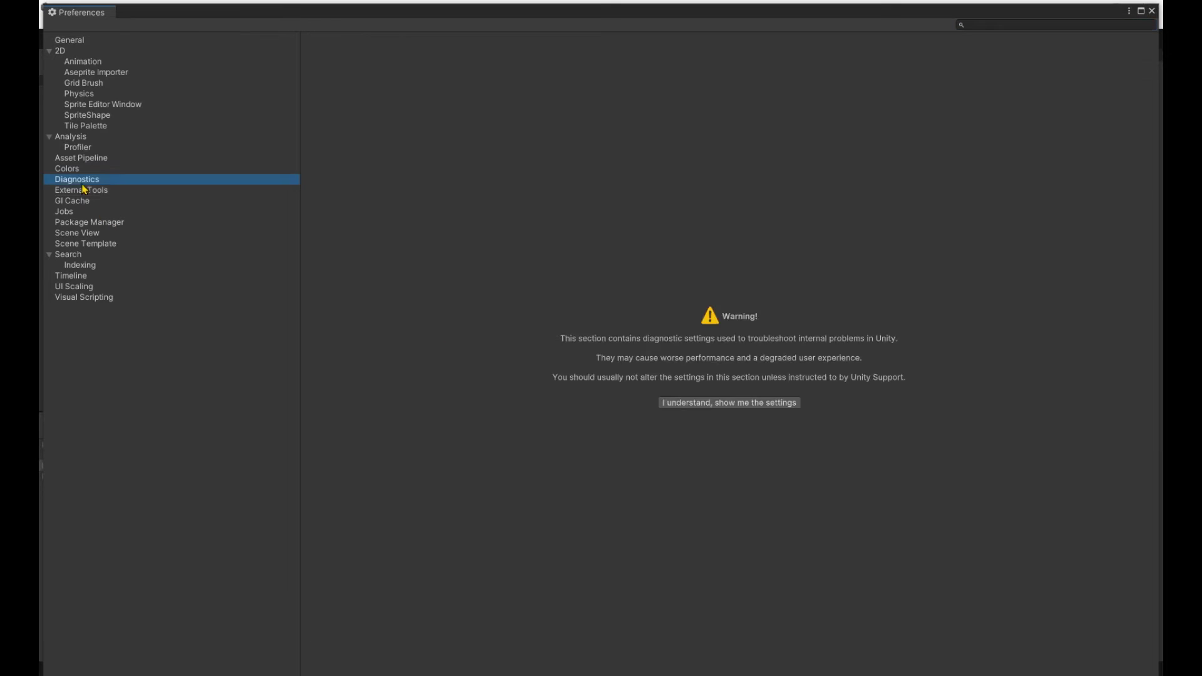
click(88, 191)
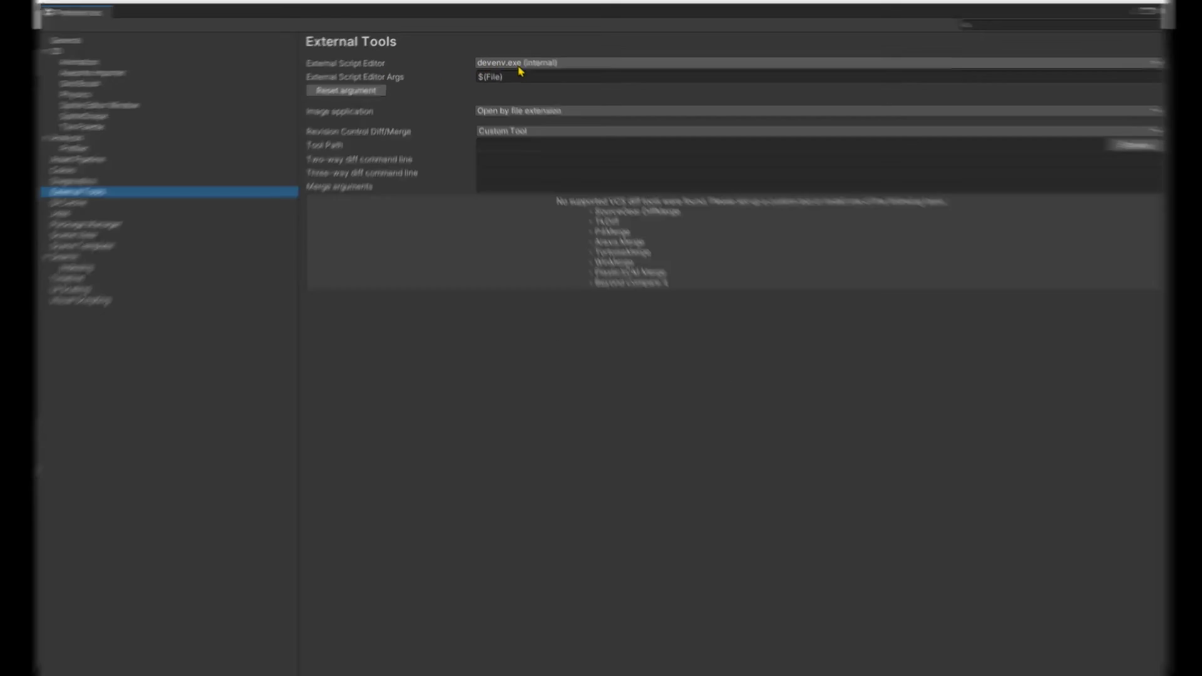
click(492, 65)
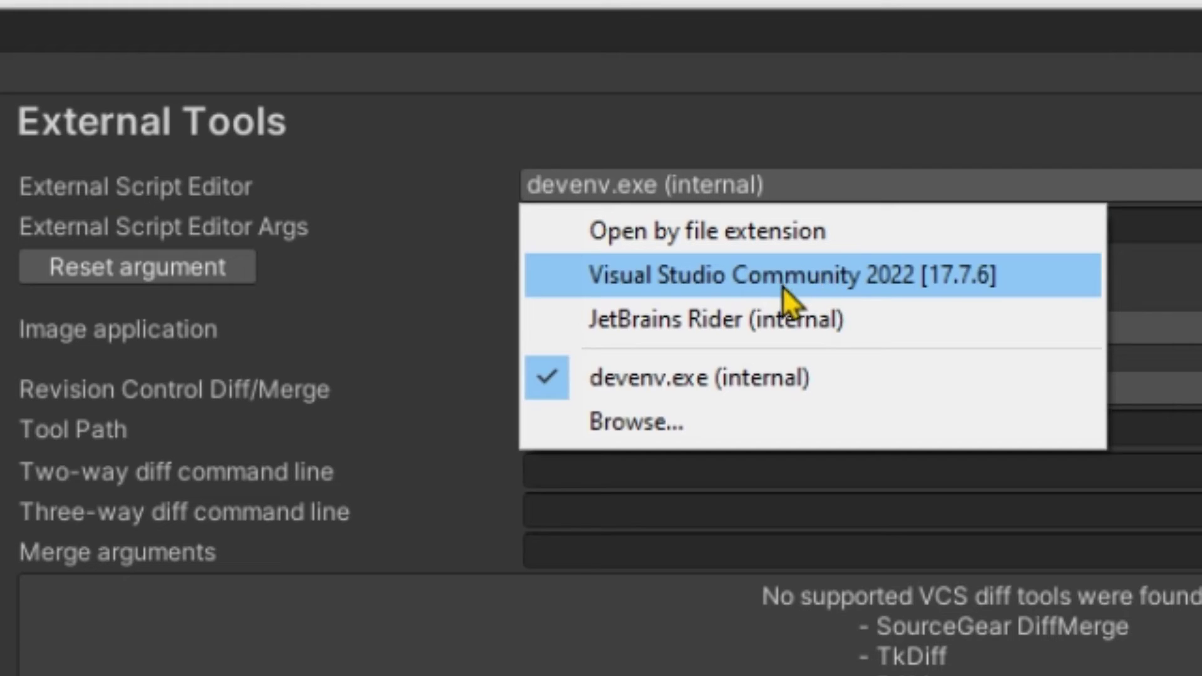
click(742, 274)
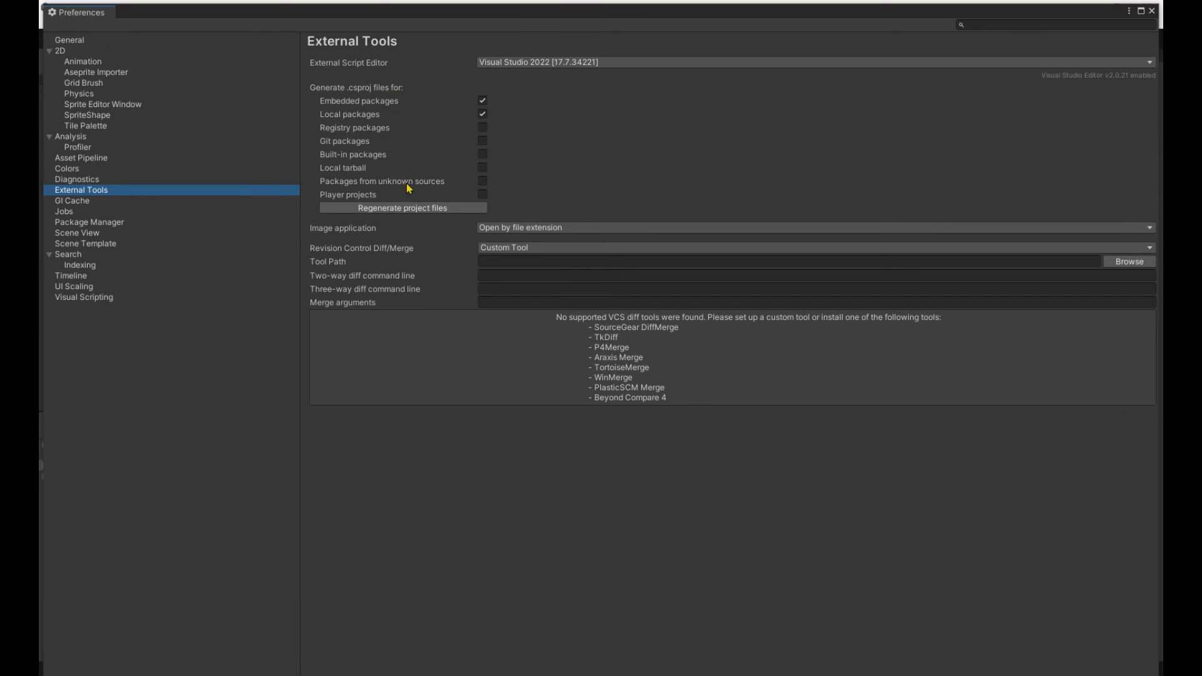
click(1152, 11)
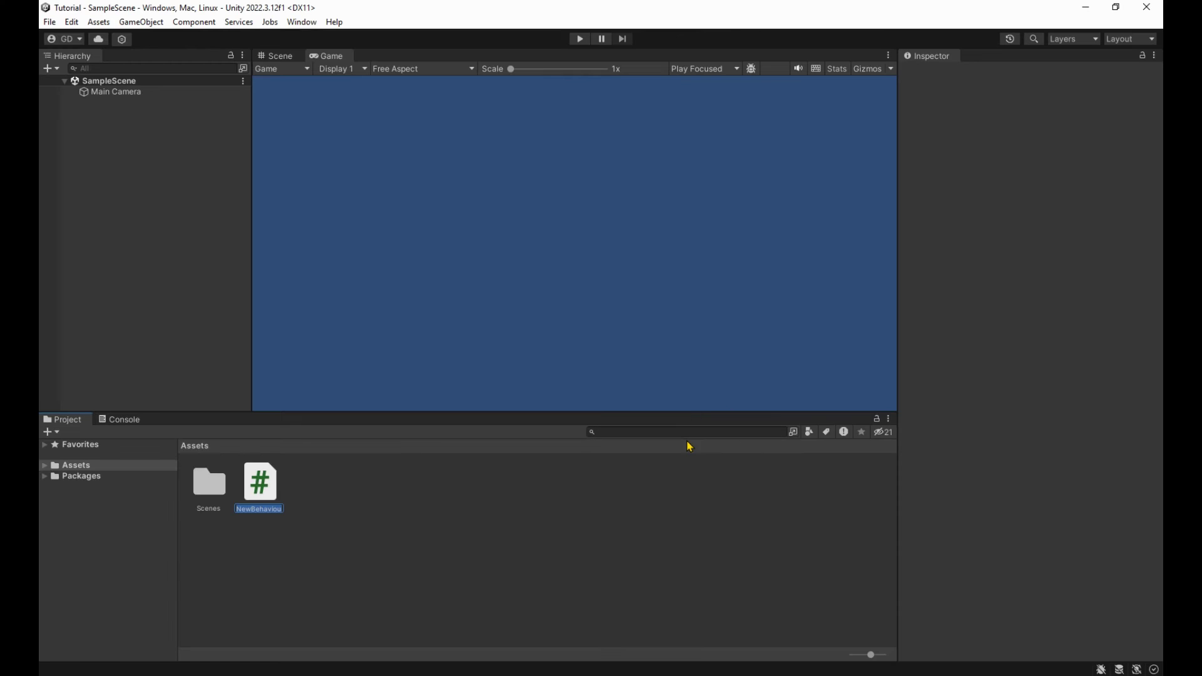
Name the new C# script 'Test' and open it in Visual Studio.
text(Test)
key(Return)
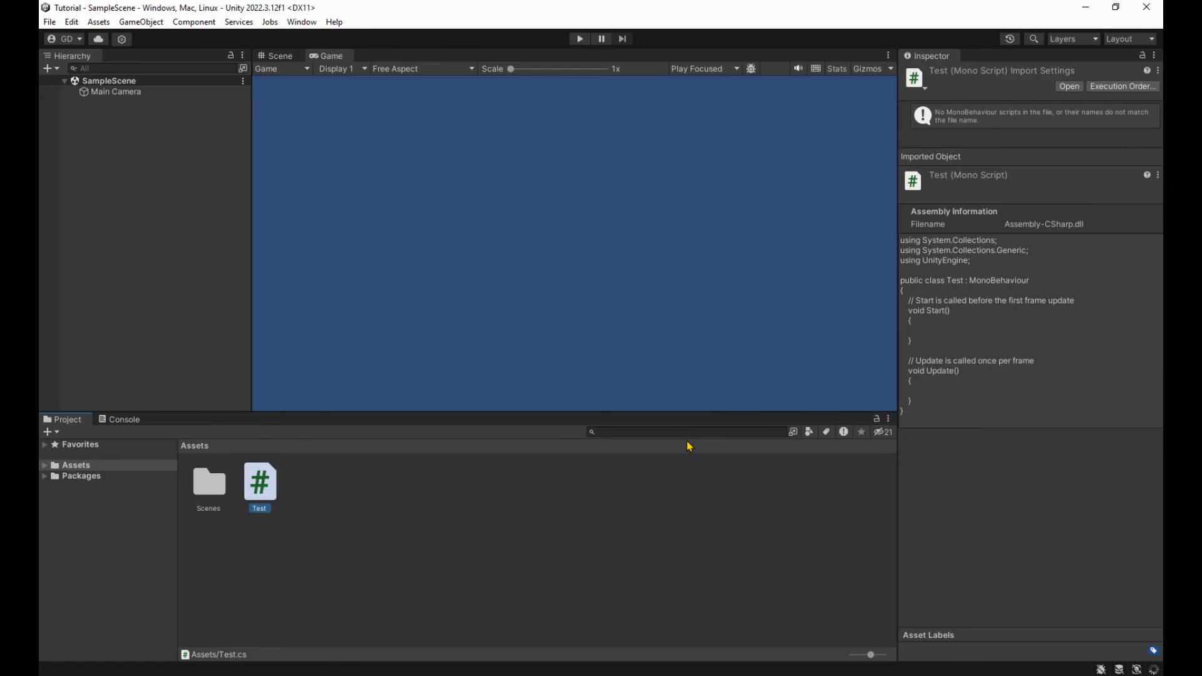
key(Return)
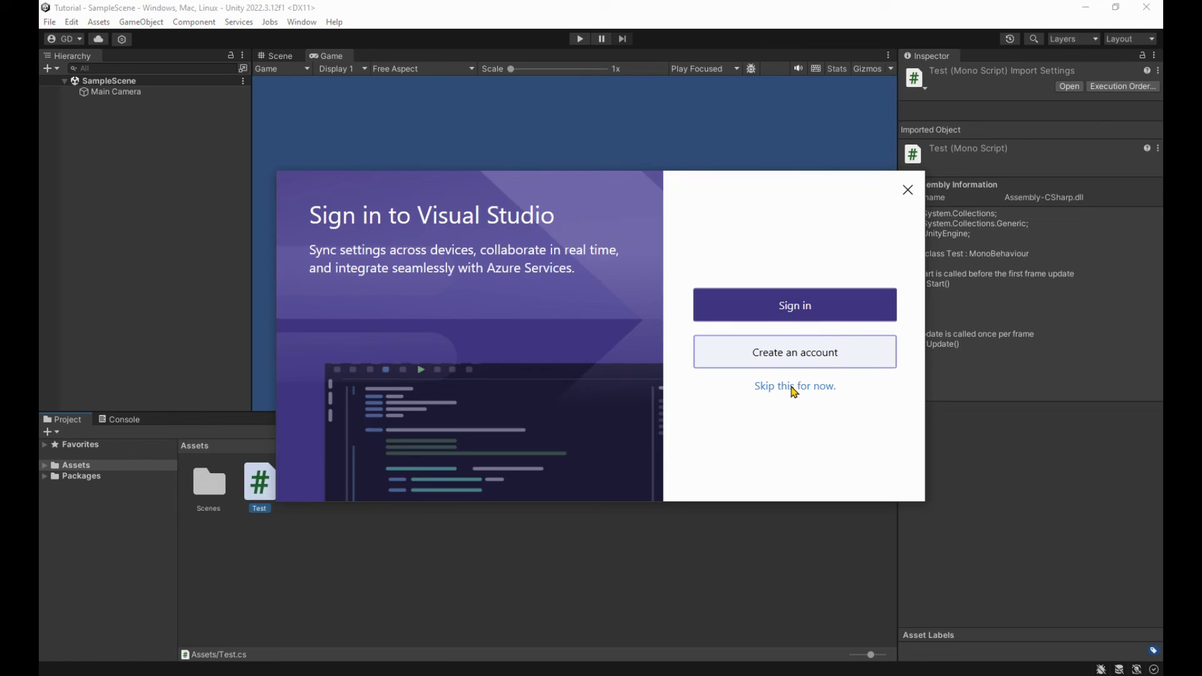
Skip sign-in, keep General development settings, and start Visual Studio.
click(794, 387)
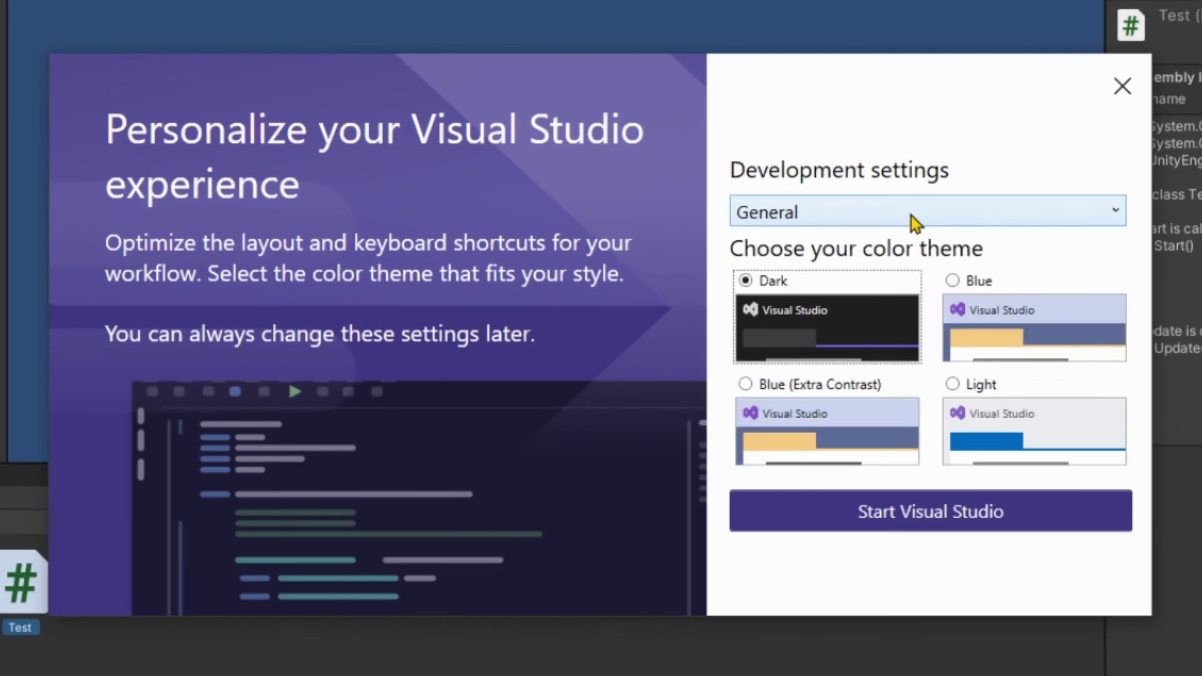
click(783, 266)
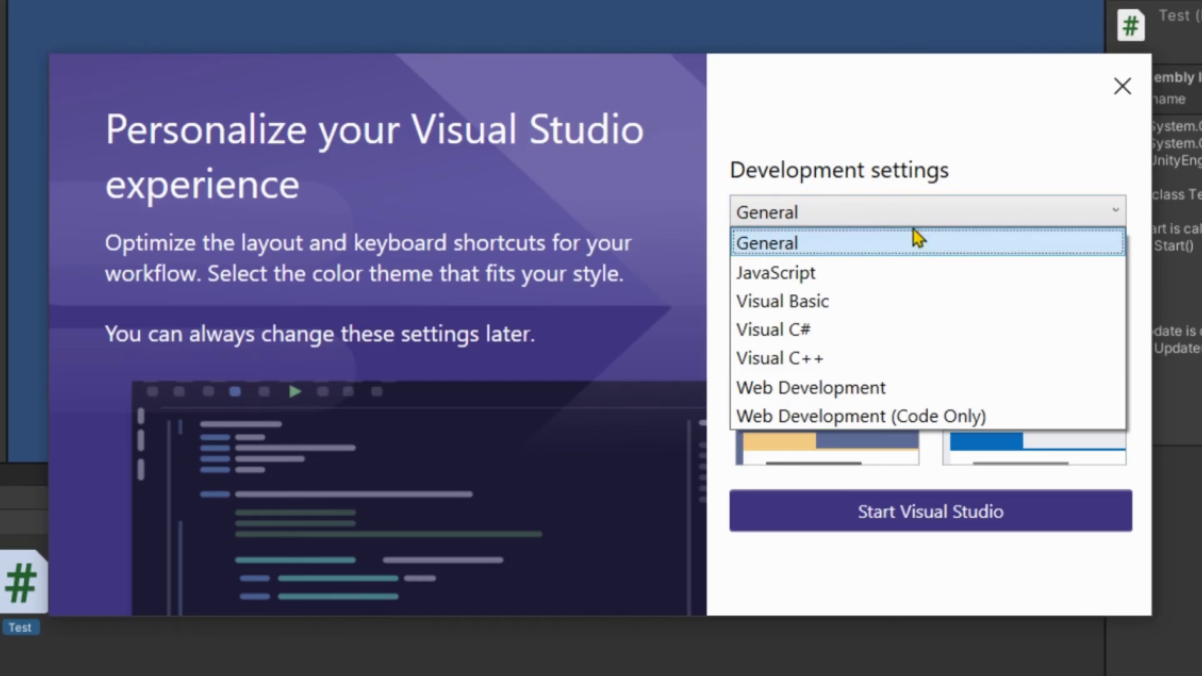
click(945, 234)
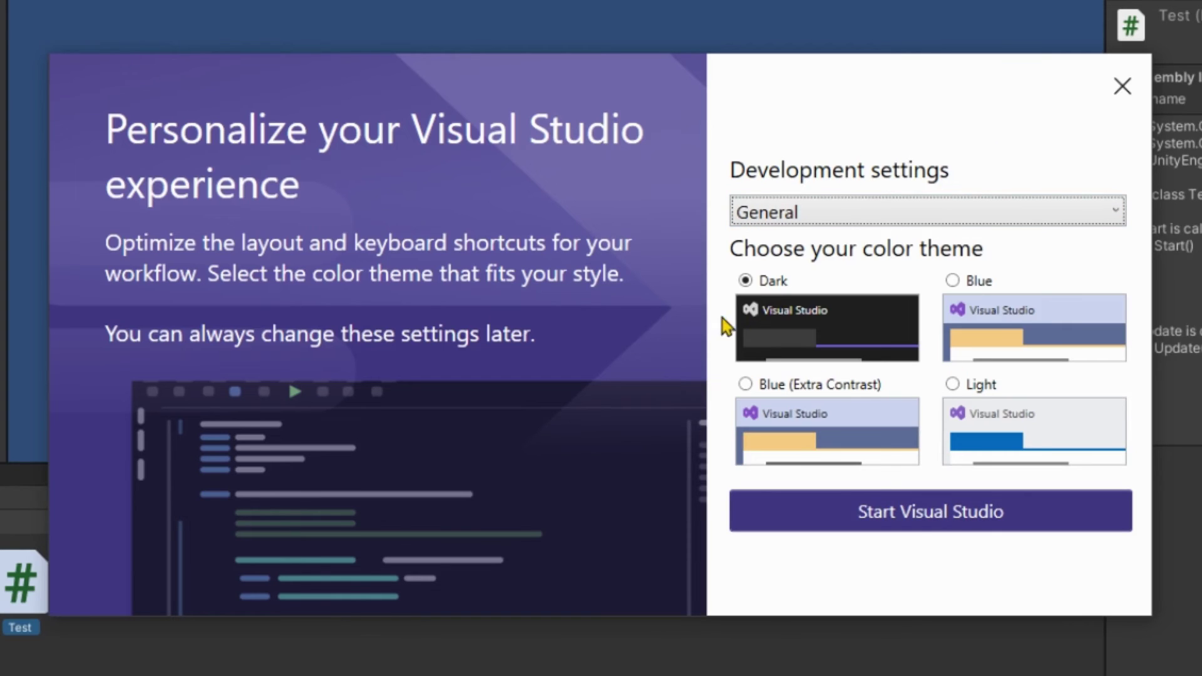
click(883, 510)
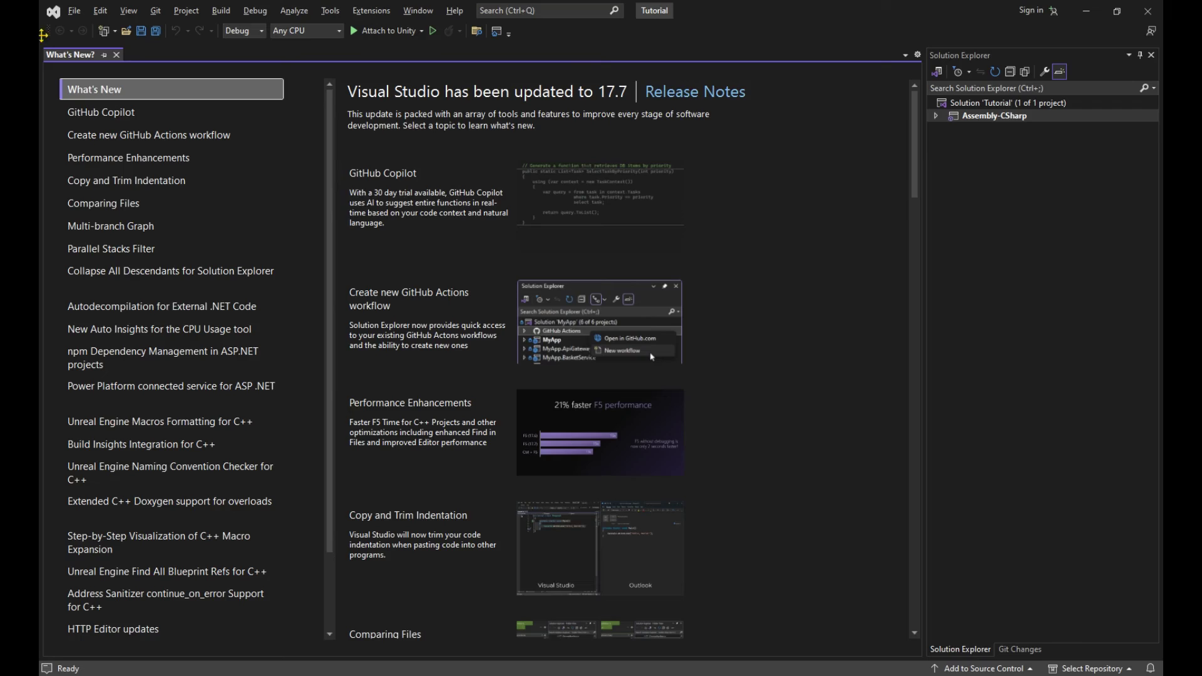
Close What's New and open Test.cs from Assembly-CSharp > Assets.
click(116, 55)
click(936, 117)
click(999, 155)
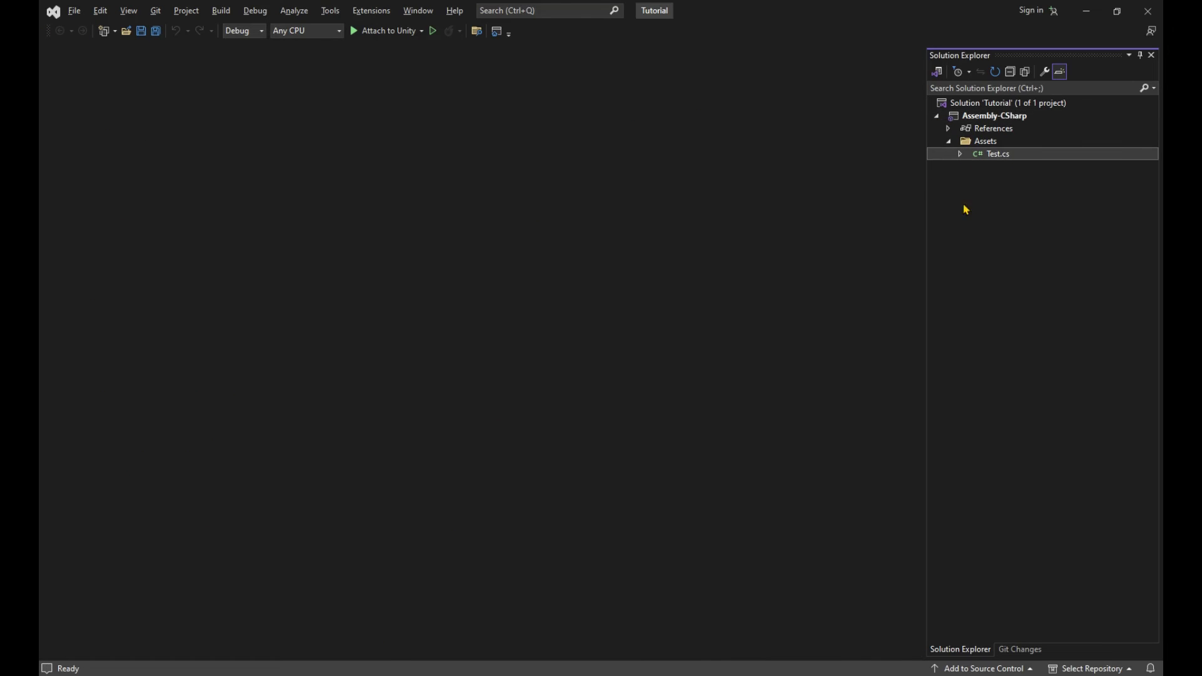
double_click(1019, 156)
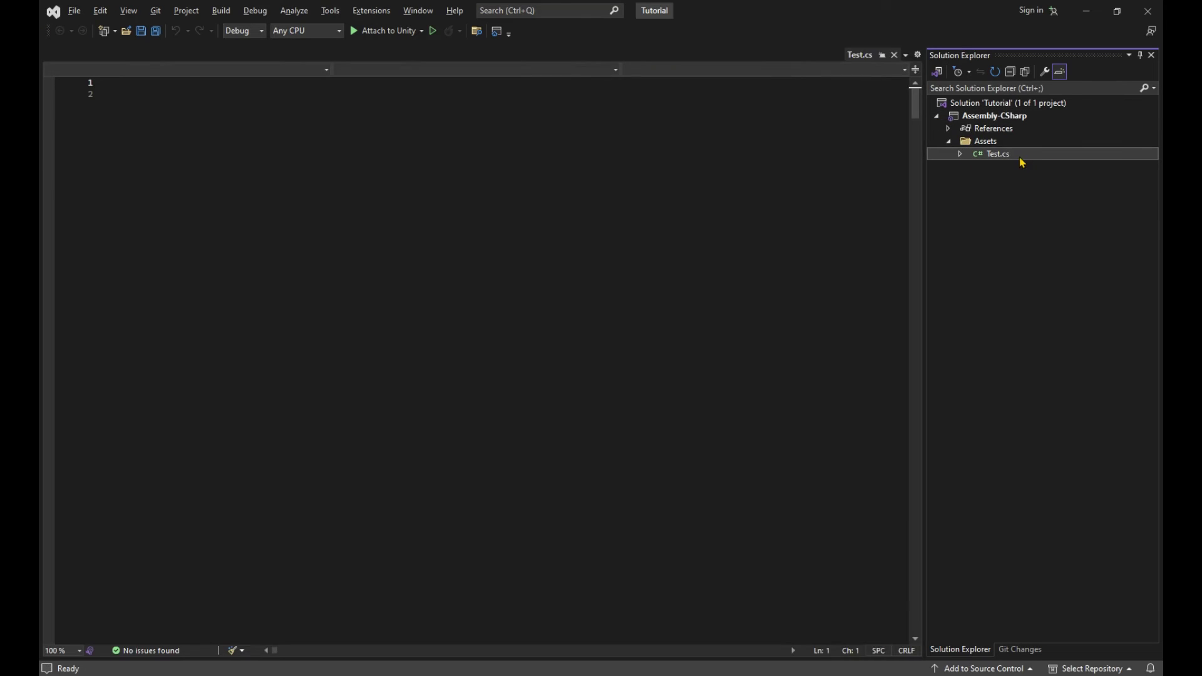
Delete the default comments and add blank lines at the top of the class.
triple_click(404, 160)
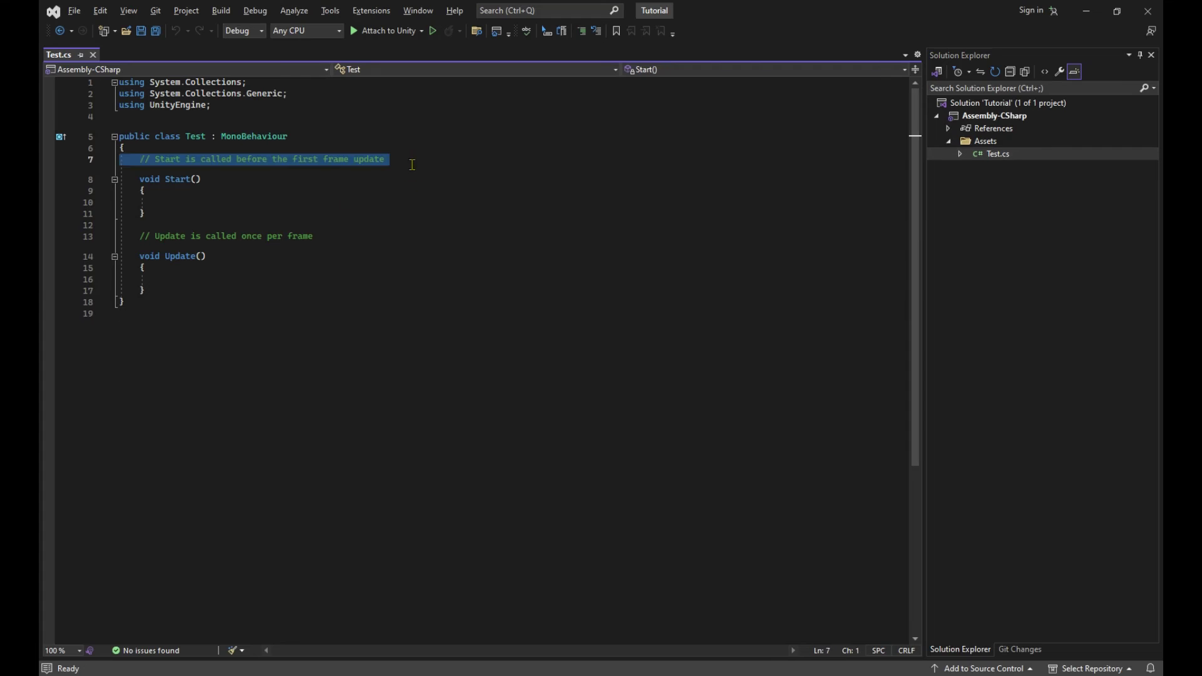
key(Delete)
triple_click(300, 236)
key(Delete)
click(295, 166)
click(295, 148)
key(Return)
key(Return)
key(Return)
key(Return)
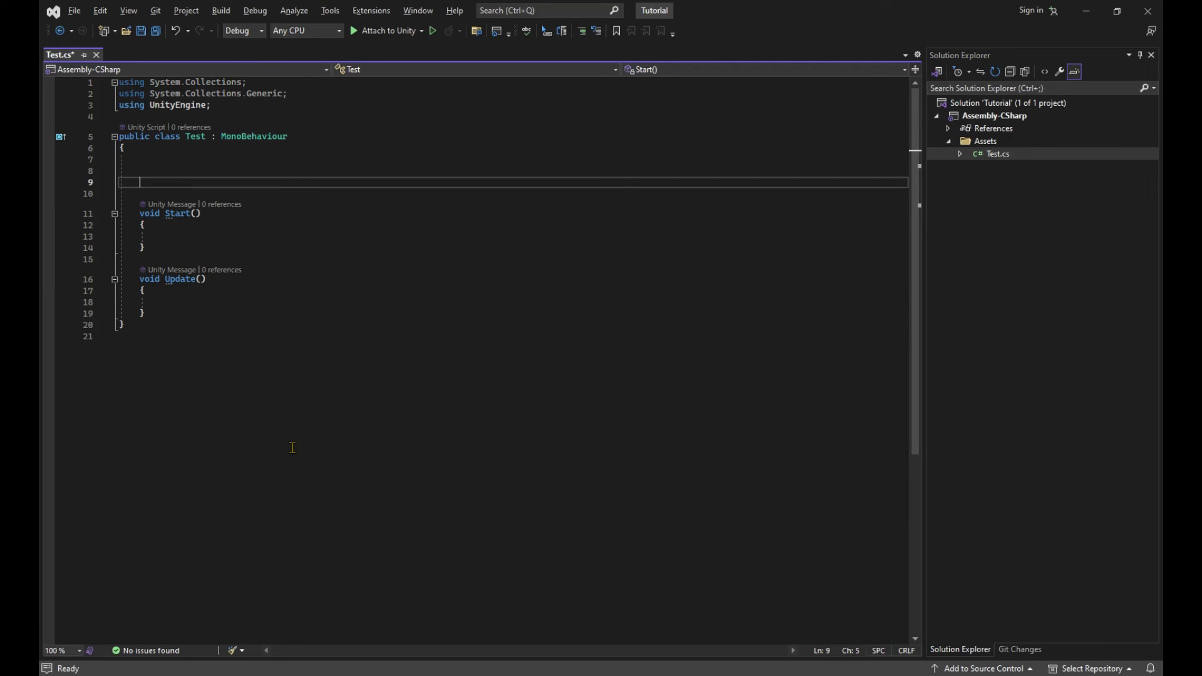
key(Up)
key(Up)
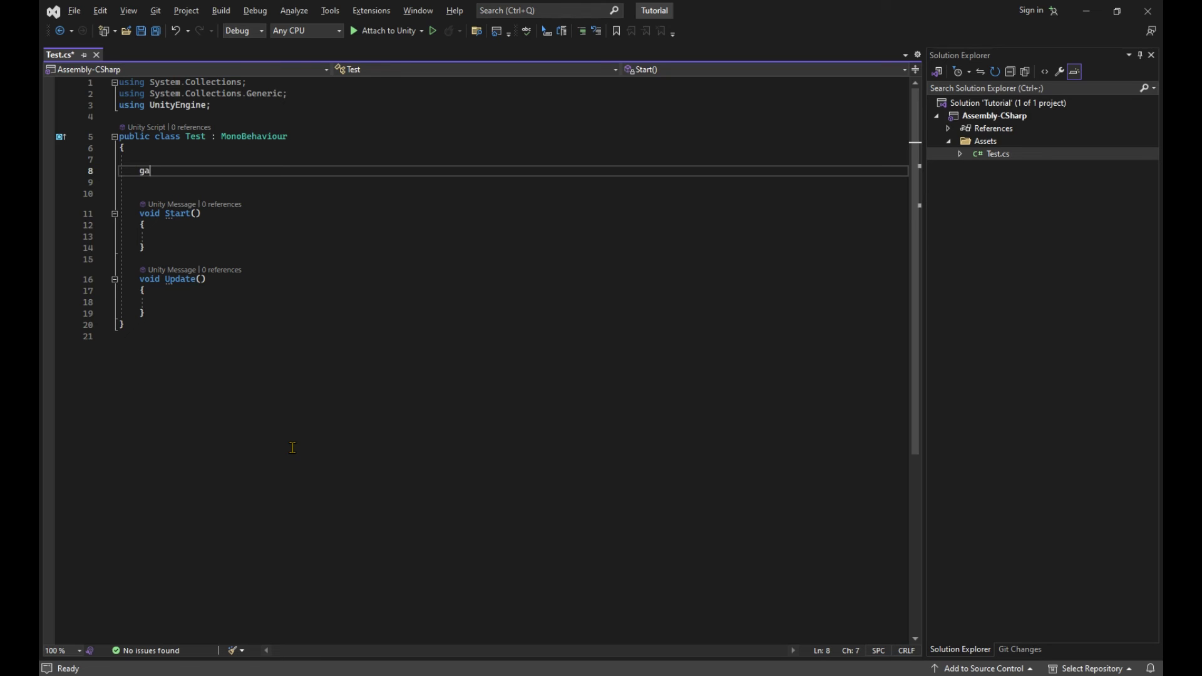
Test IntelliSense by typing 'ga', then 'ontri' on a new line after Update.
text(ga)
key(BackSpace)
key(BackSpace)
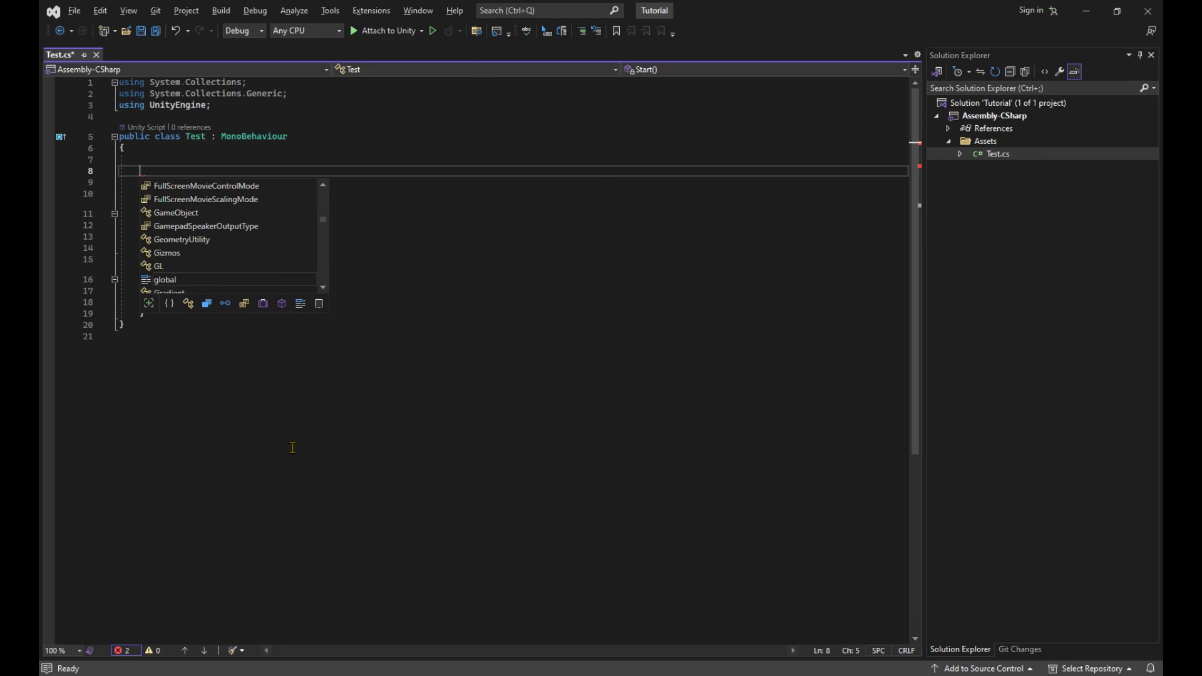
key(Page_Down)
key(Page_Down)
key(Page_Down)
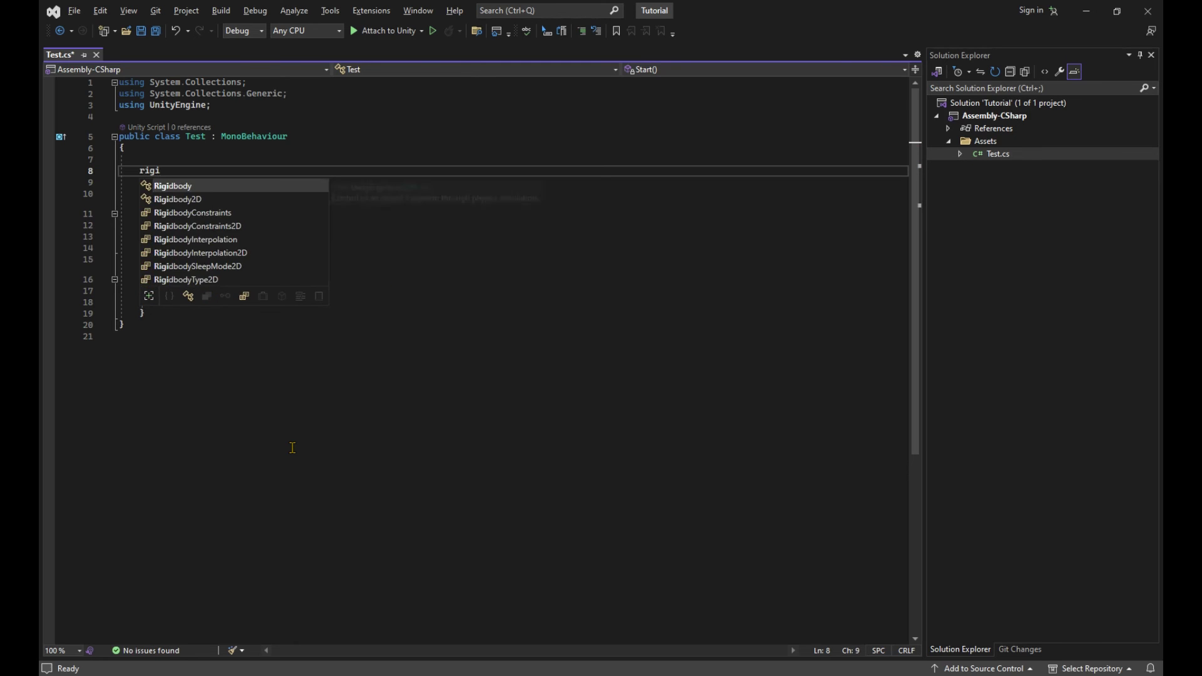
click(274, 437)
key(Up)
key(Return)
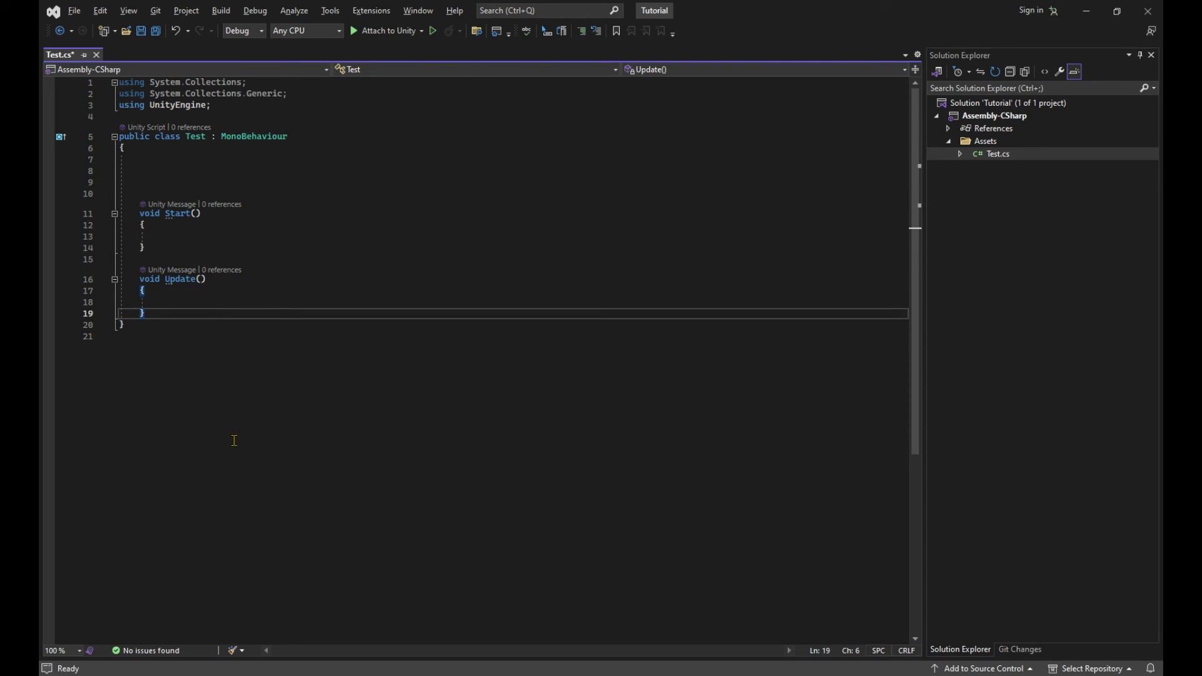
key(Up)
text(ontri)
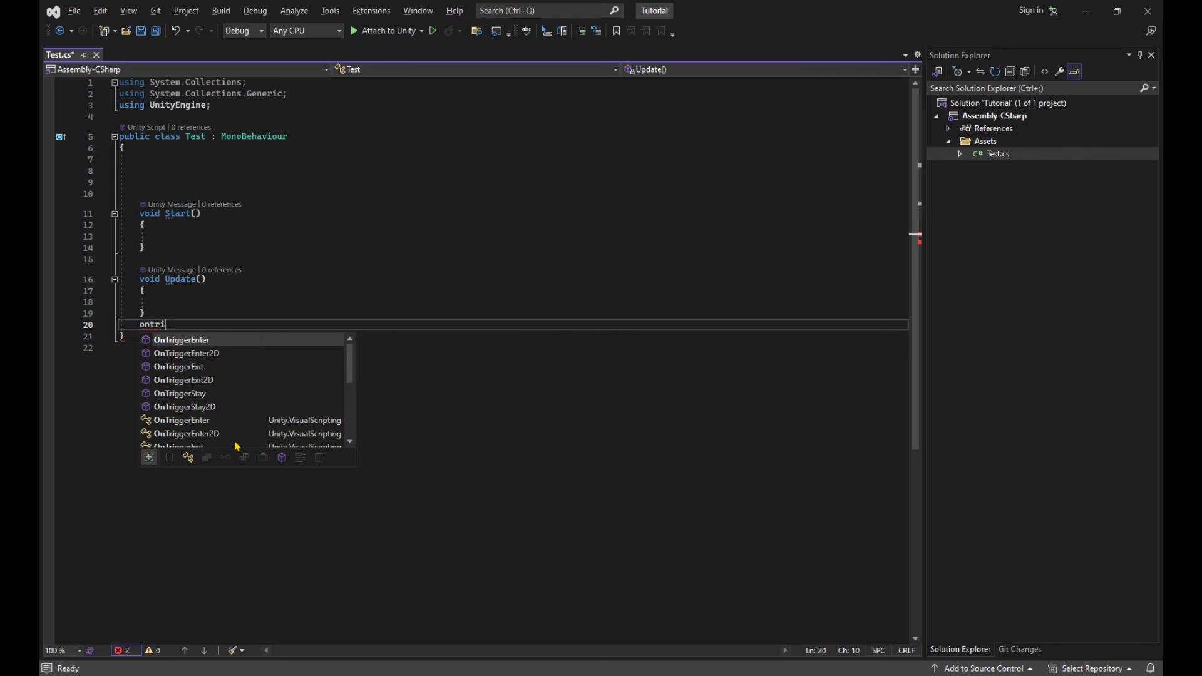